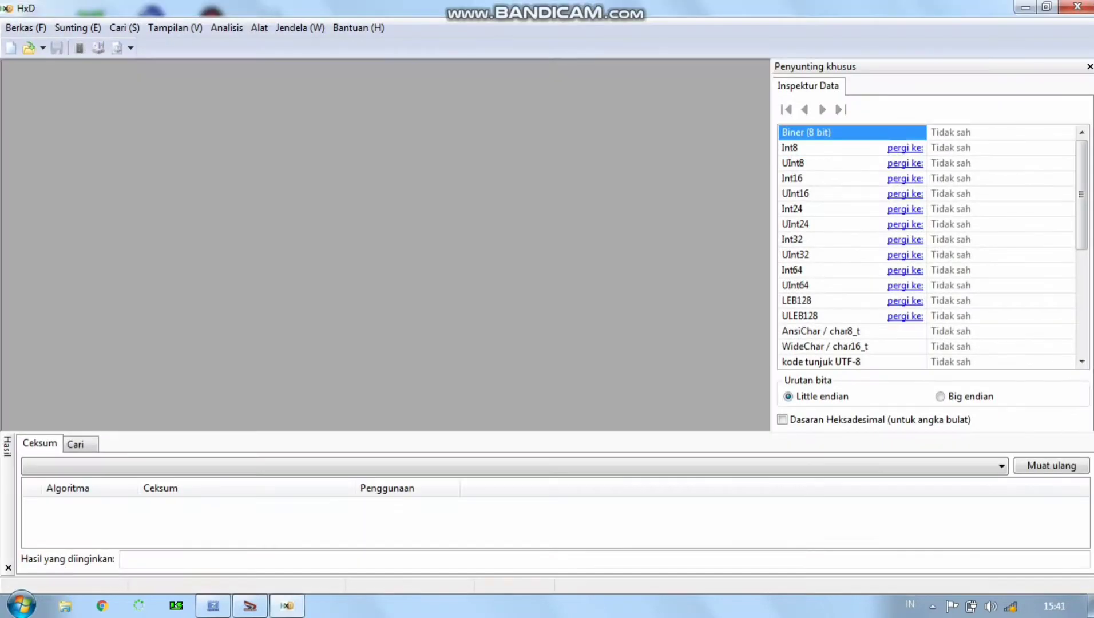
- Start opening an existing file and browse to the Desktop location
{"action": "key", "text": "alt"}
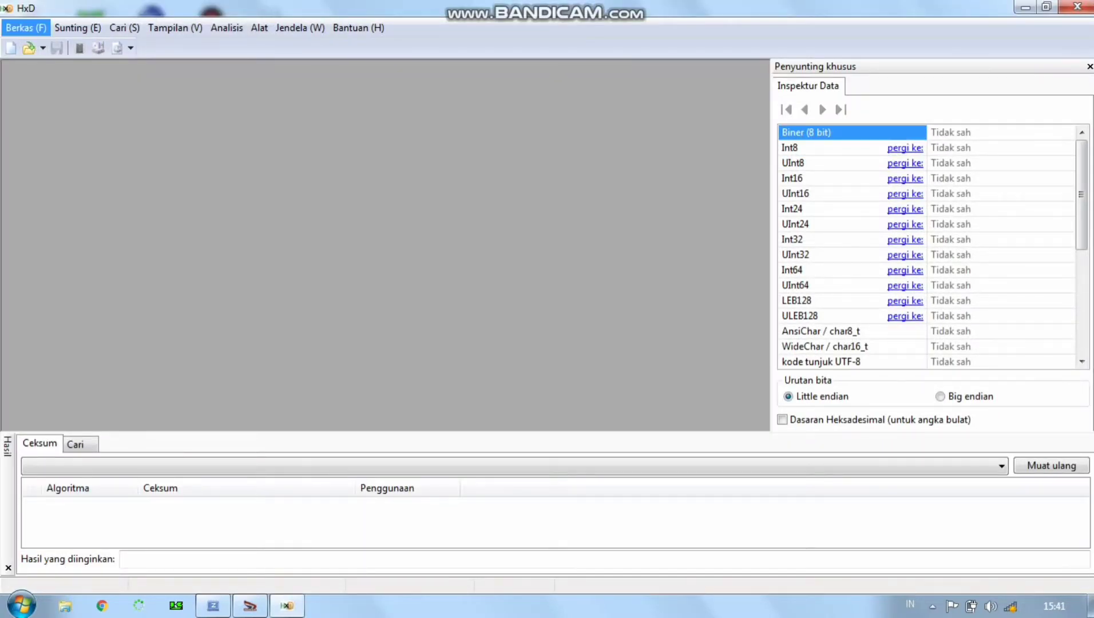
{"action": "left_click", "coordinate": [17, 28]}
{"action": "key", "text": "Down"}
{"action": "key", "text": "Down"}
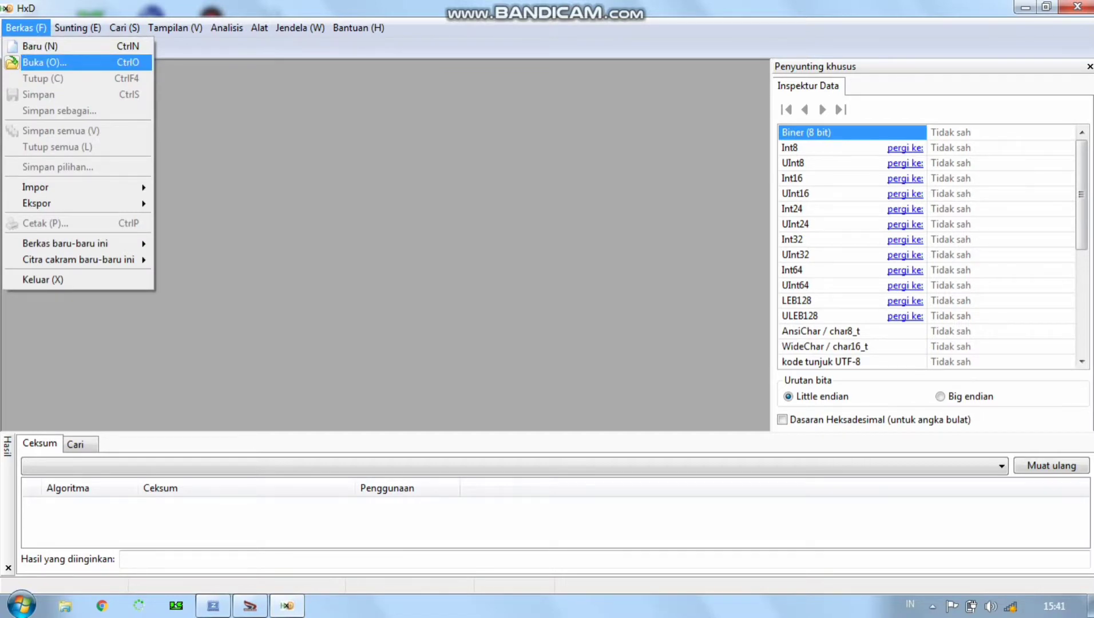
{"action": "key", "text": "Return"}
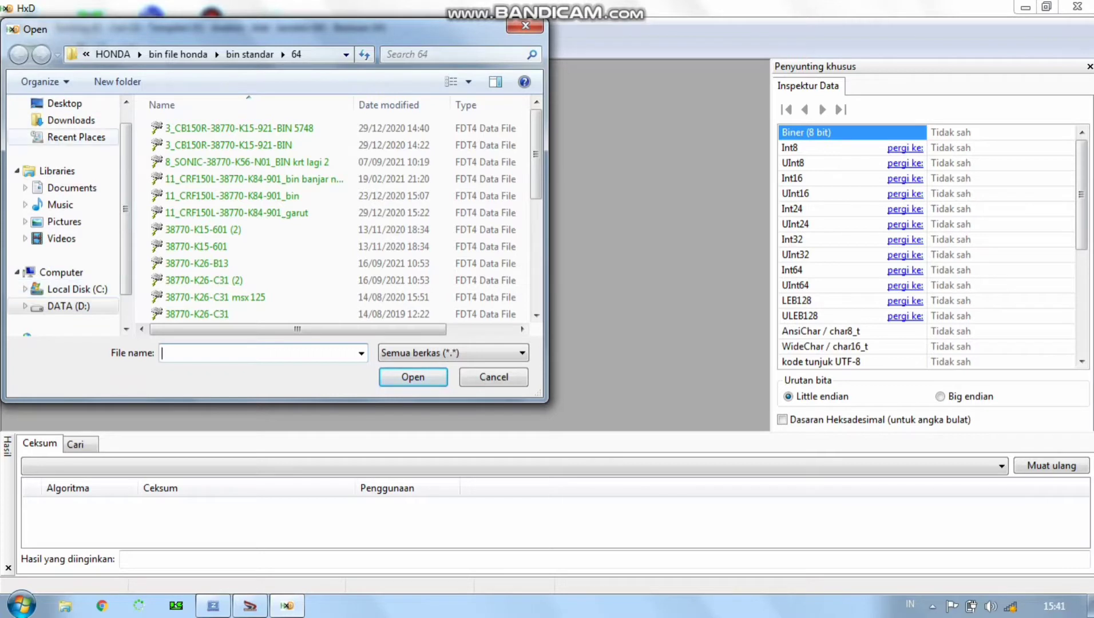
{"action": "left_click", "coordinate": [70, 120]}
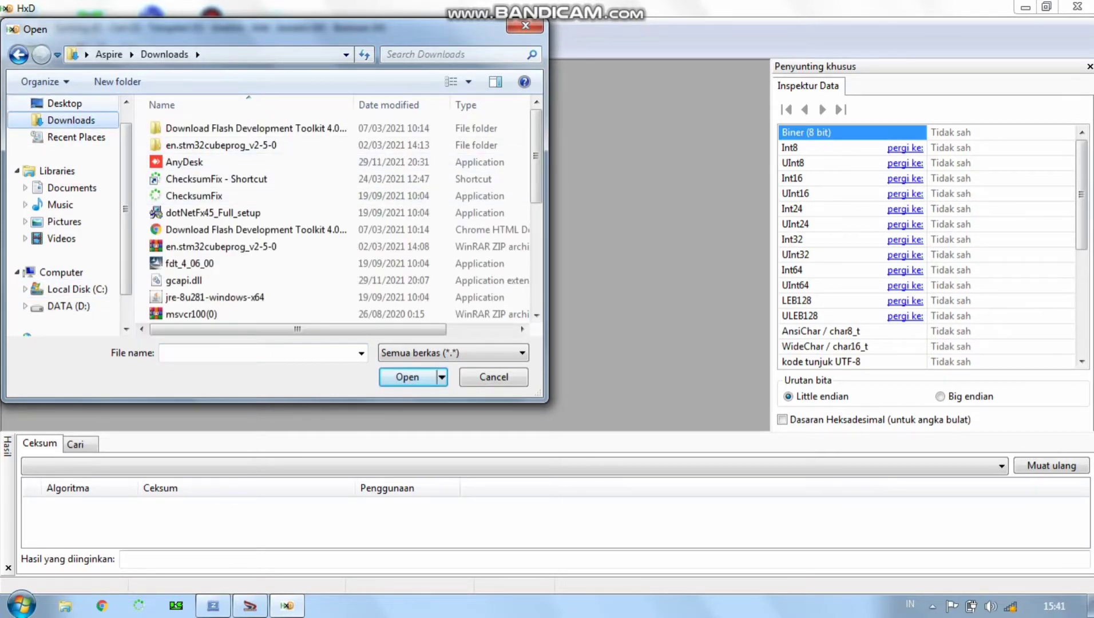
{"action": "left_click", "coordinate": [64, 103]}
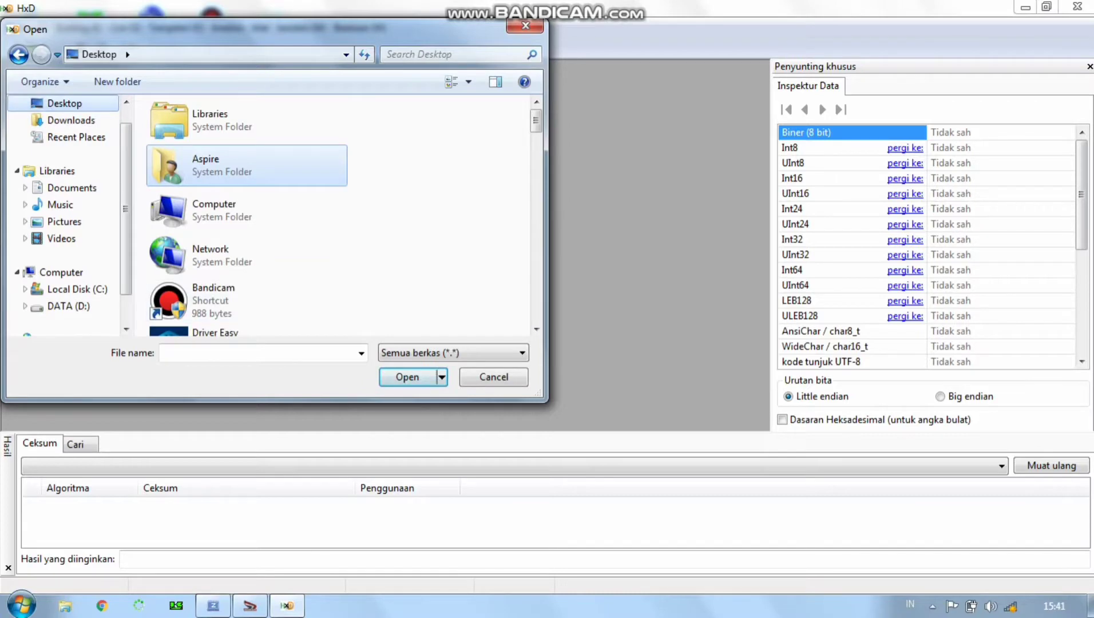
- Open the eprom gtr data file from the mx folder on the Desktop
{"action": "scroll", "coordinate": [372, 126], "scroll_direction": "down", "scroll_amount": 10}
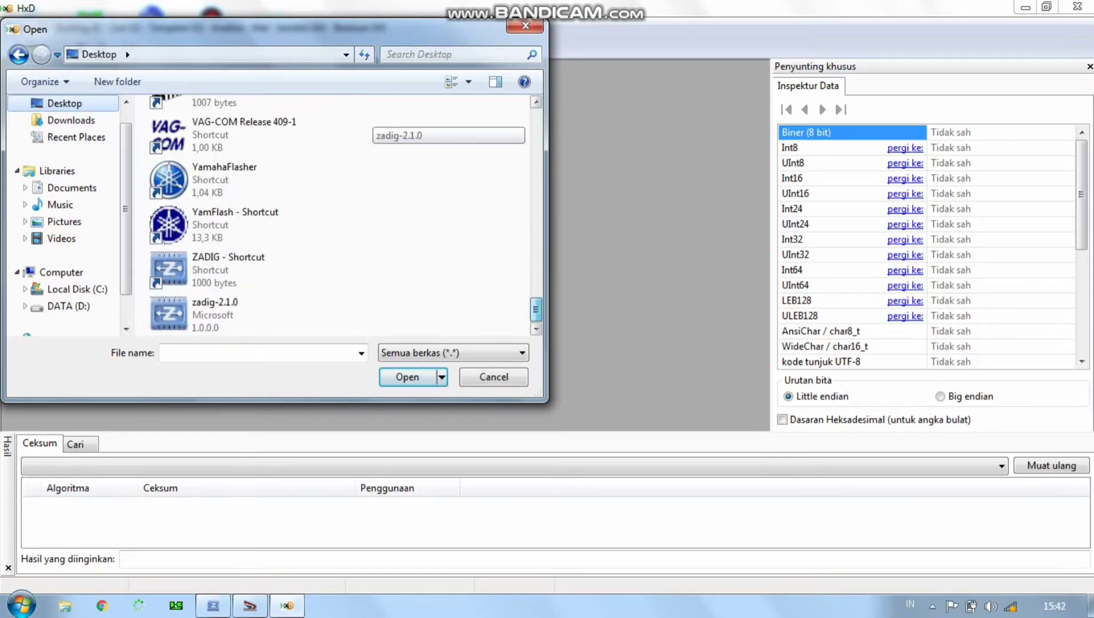
{"action": "scroll", "coordinate": [372, 126], "scroll_direction": "up", "scroll_amount": 10}
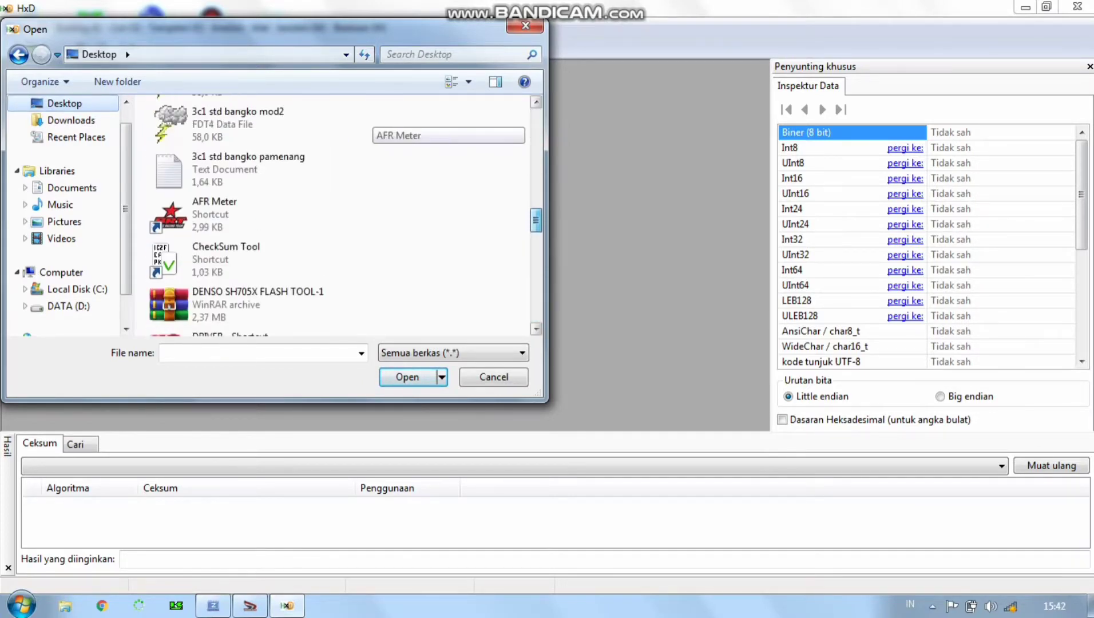
{"action": "scroll", "coordinate": [372, 126], "scroll_direction": "up", "scroll_amount": 5}
{"action": "left_click_drag", "start_coordinate": [536, 182], "coordinate": [536, 189]}
{"action": "left_click", "coordinate": [246, 287]}
{"action": "double_click", "coordinate": [246, 286]}
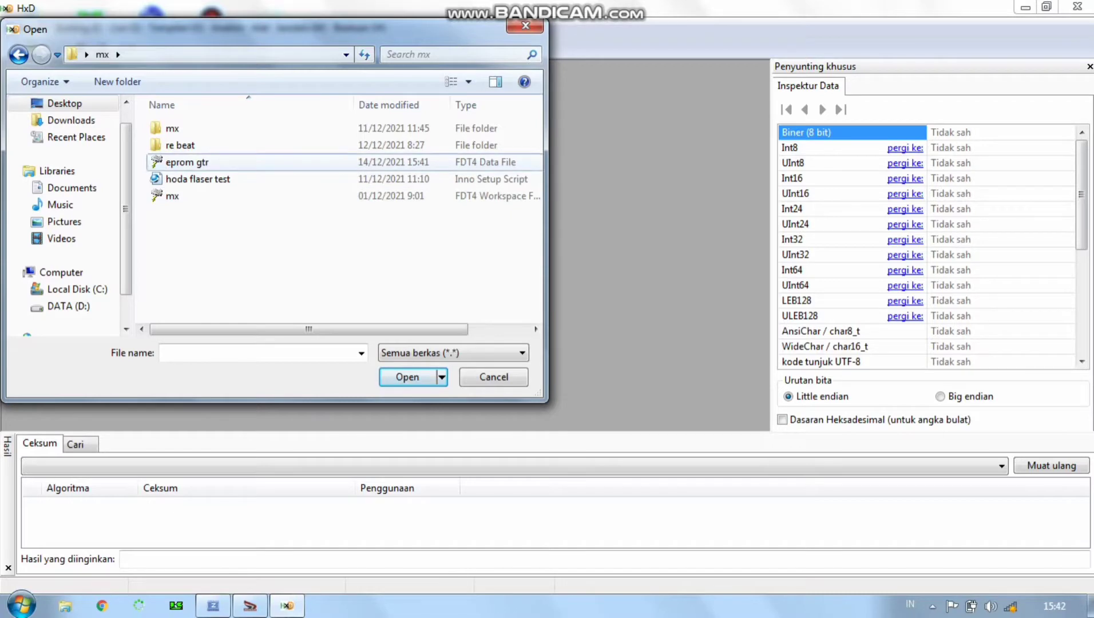
{"action": "left_click", "coordinate": [187, 162]}
{"action": "key", "text": "Return"}
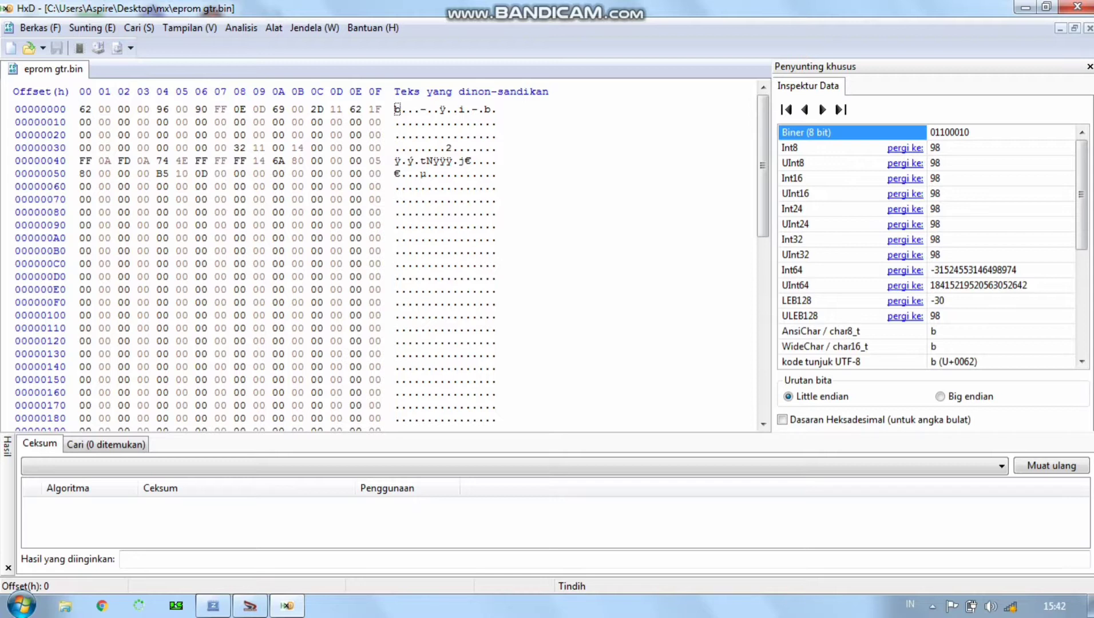
{"action": "left_click", "coordinate": [163, 122]}
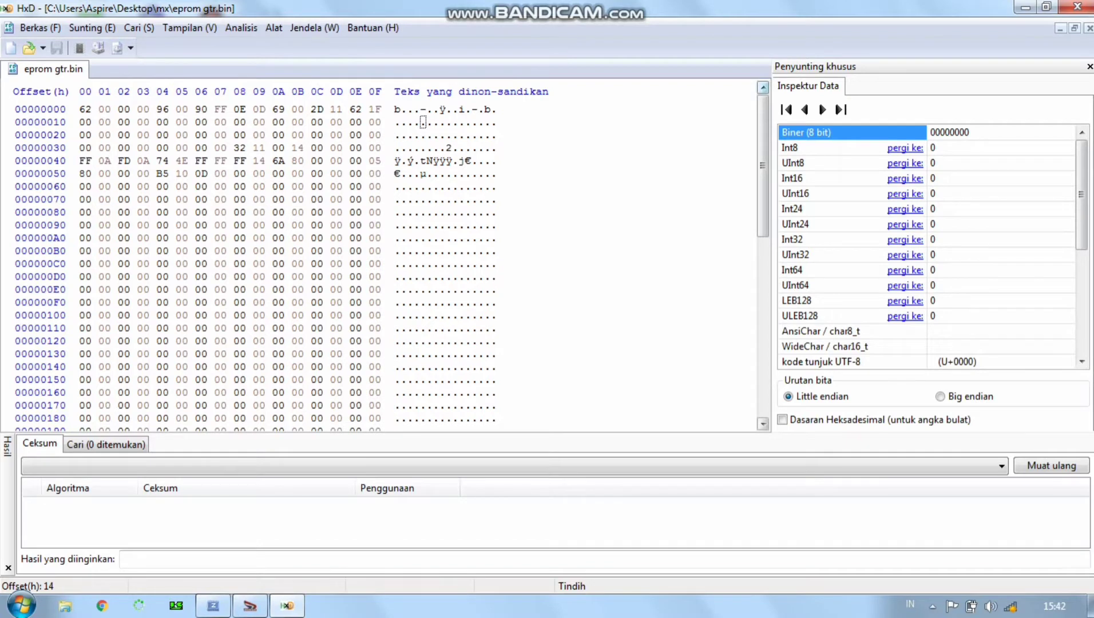
{"action": "mouse_move", "coordinate": [213, 606]}
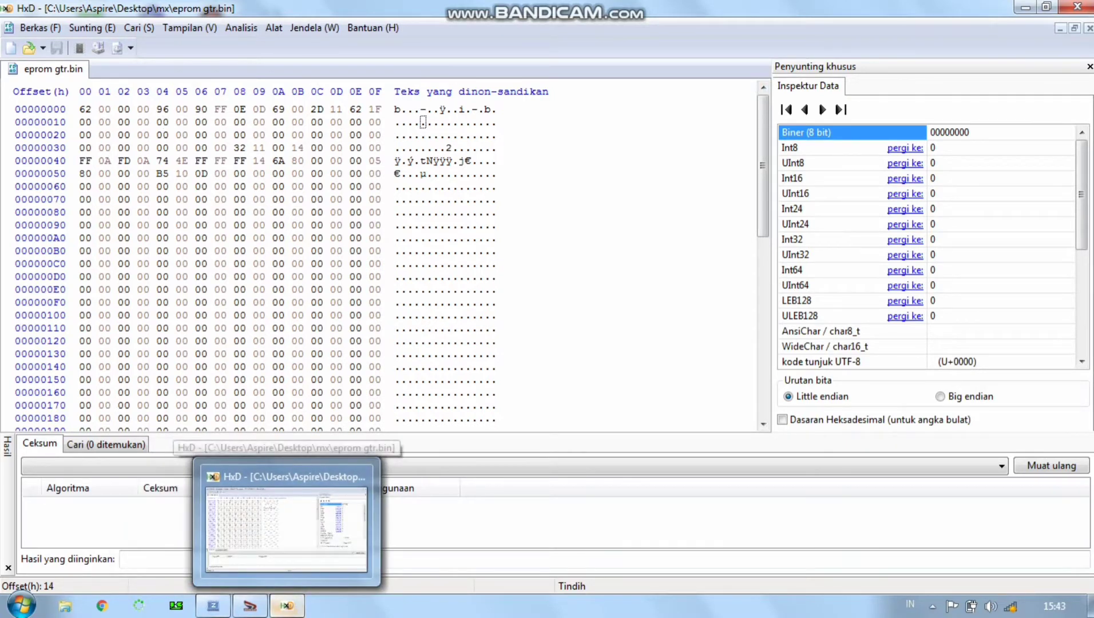
{"action": "mouse_move", "coordinate": [251, 605]}
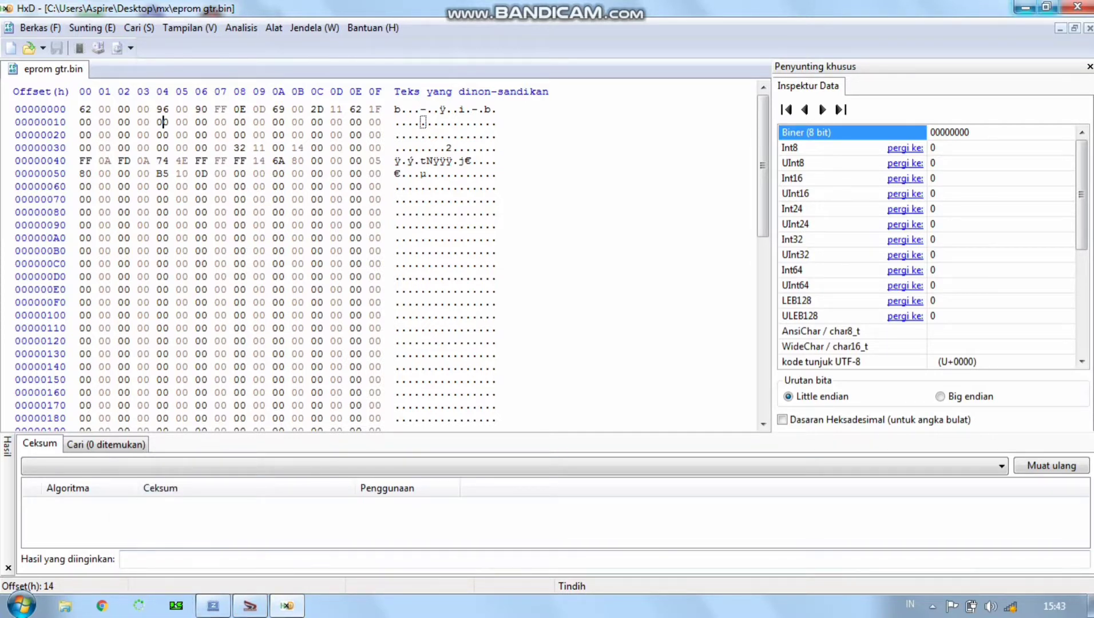
{"action": "left_click", "coordinate": [1025, 7]}
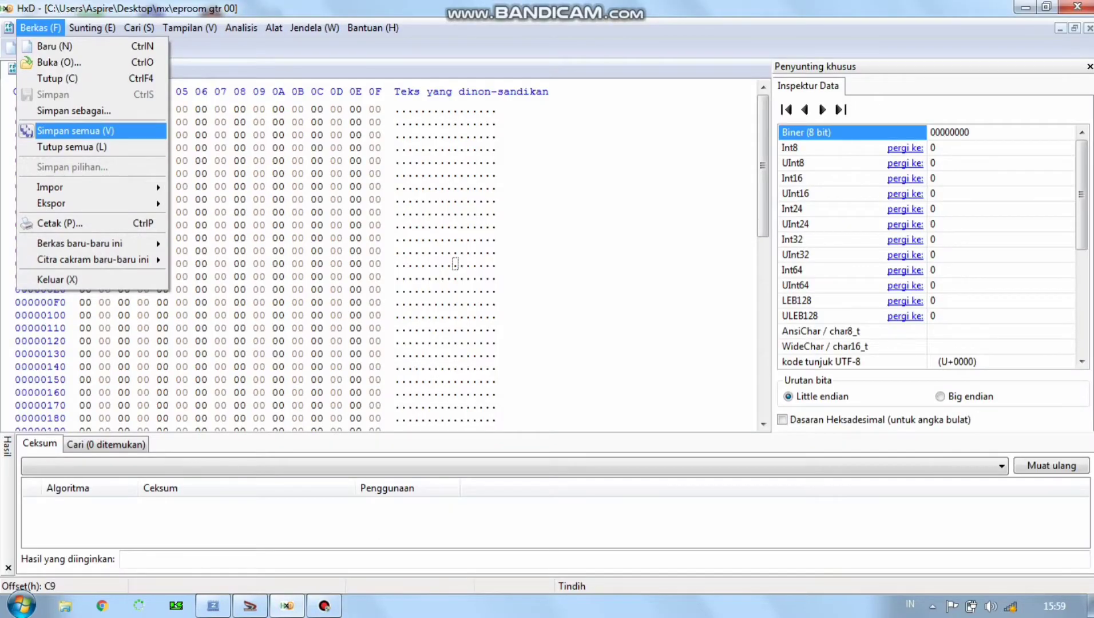
{"action": "key", "text": "Up"}
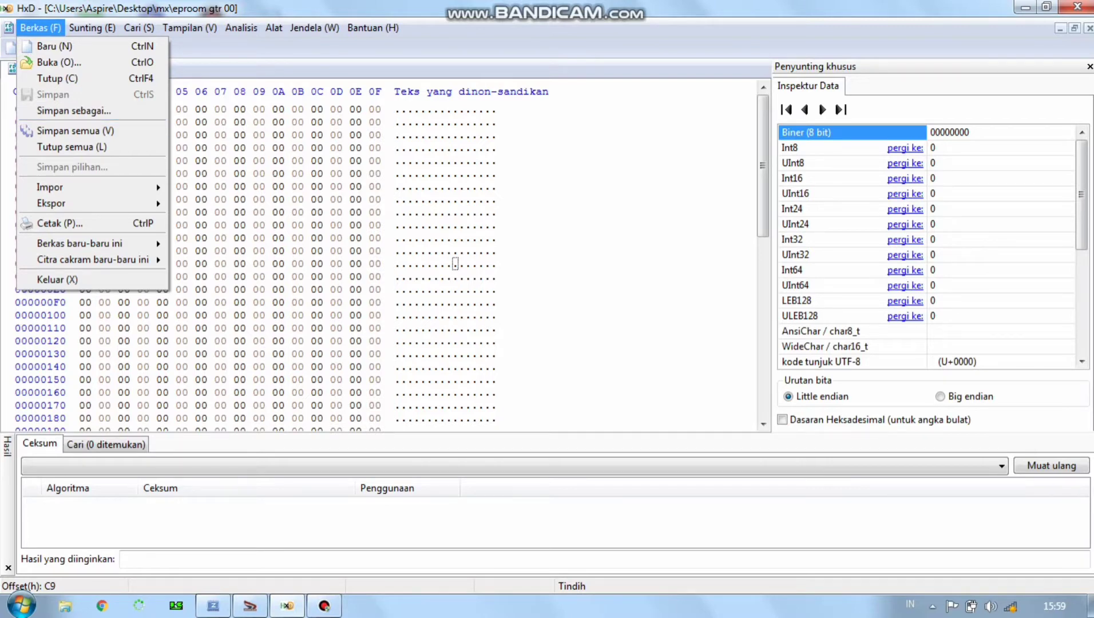
{"action": "left_click", "coordinate": [235, 224]}
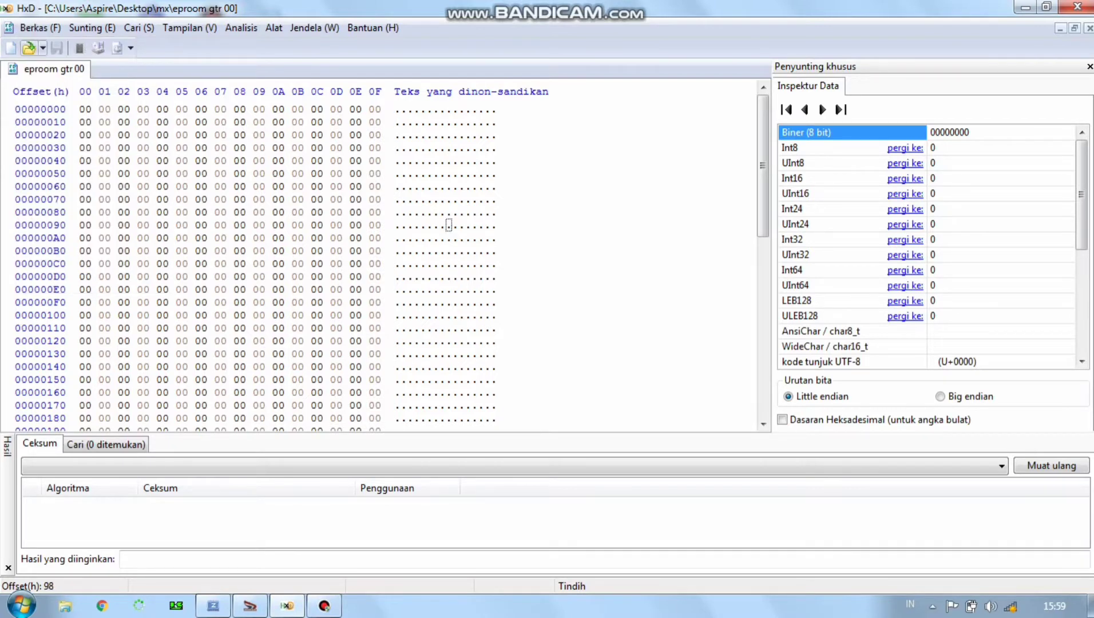
- Save the file as eproom gtr 00 in the mx folder with type Semua jenis berkas (*.*), replacing the existing copy
{"action": "left_click", "coordinate": [40, 28]}
{"action": "key", "text": "Up"}
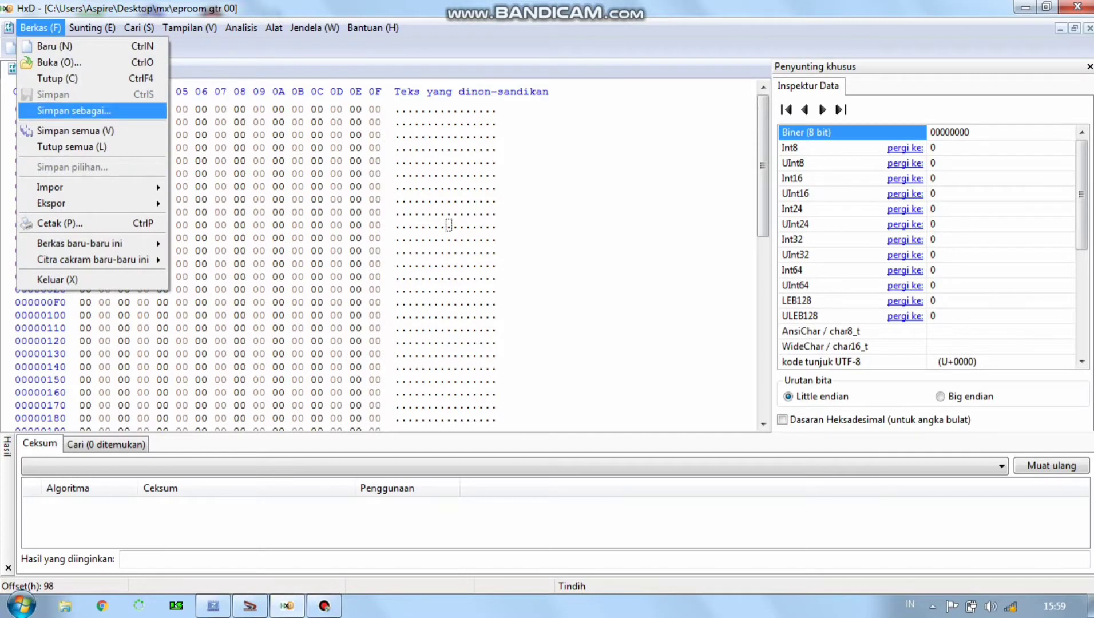
{"action": "key", "text": "Return"}
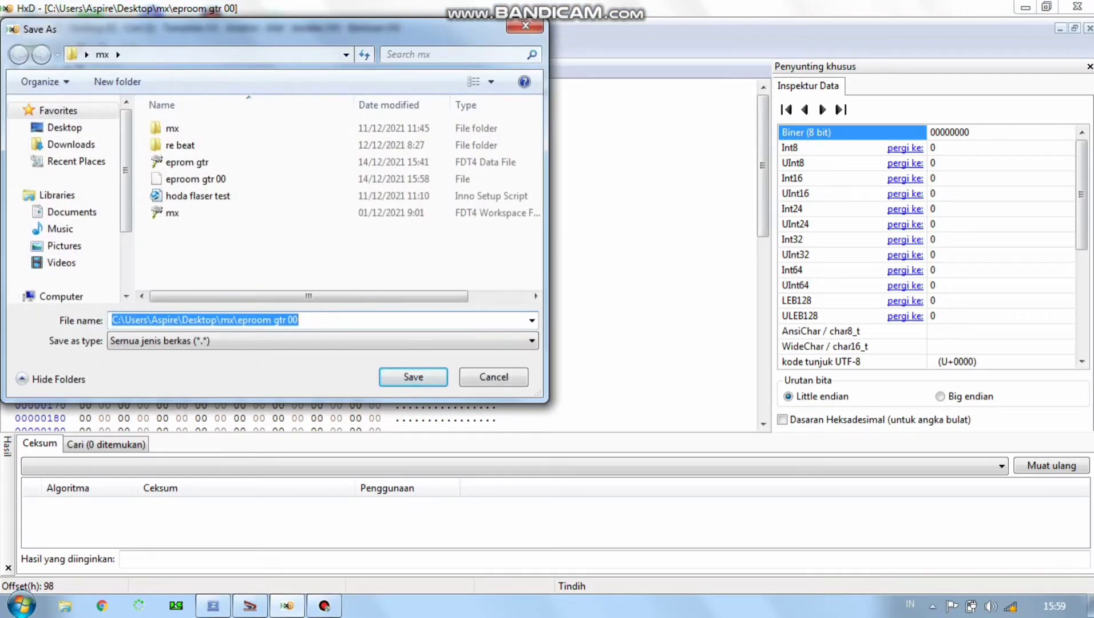
{"action": "left_click", "coordinate": [322, 341]}
{"action": "left_click", "coordinate": [322, 340]}
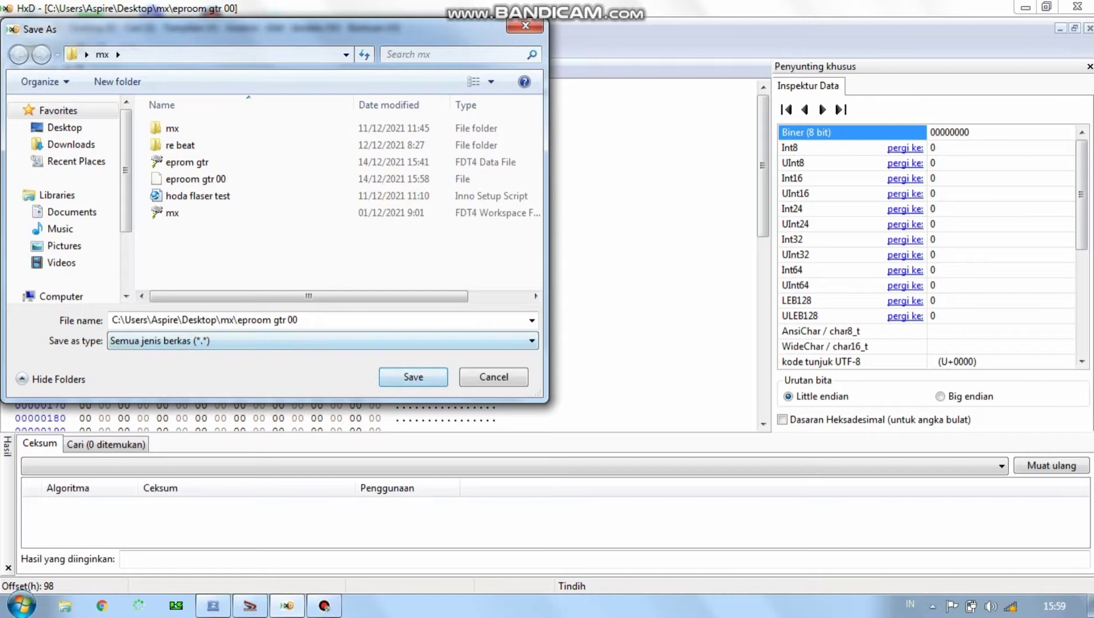
{"action": "left_click", "coordinate": [322, 341]}
{"action": "left_click", "coordinate": [322, 356]}
{"action": "left_click", "coordinate": [413, 376]}
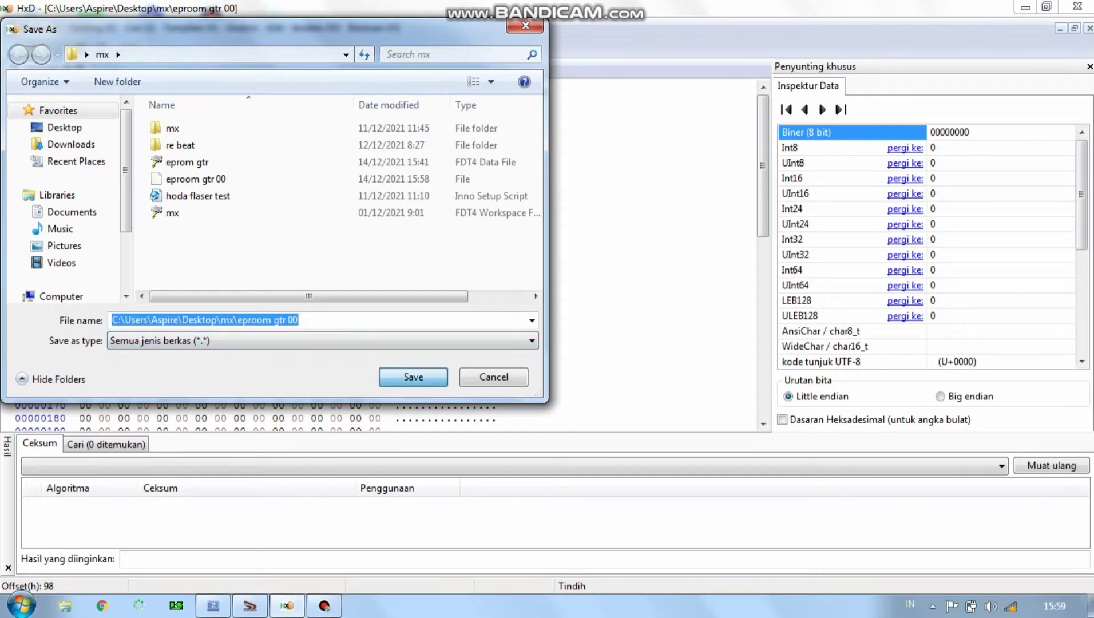
{"action": "key", "text": "Return"}
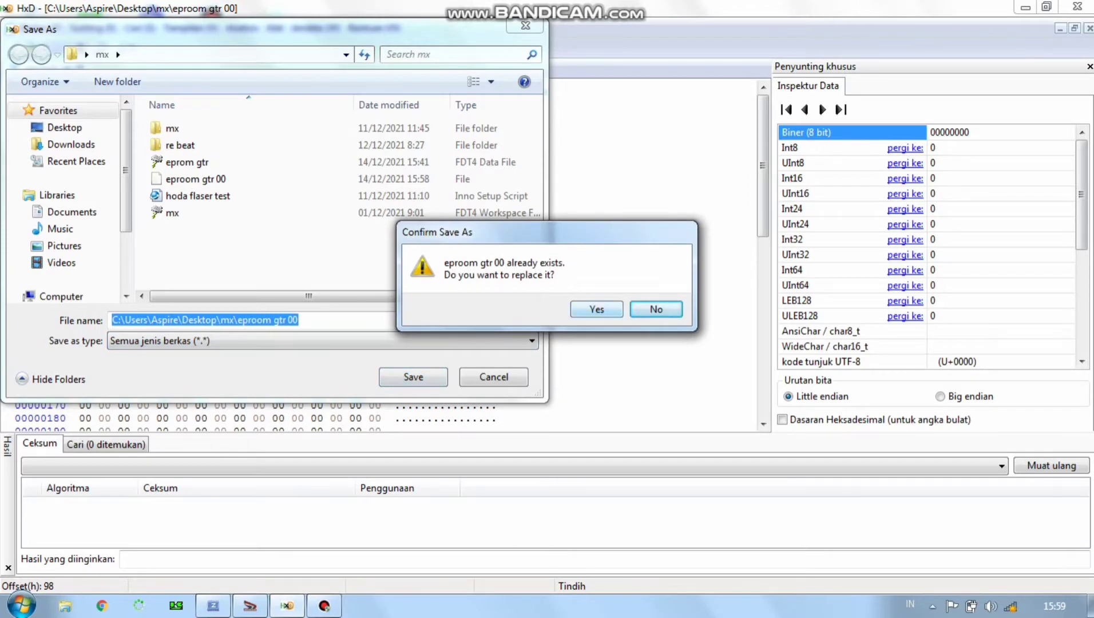
{"action": "key", "text": "y"}
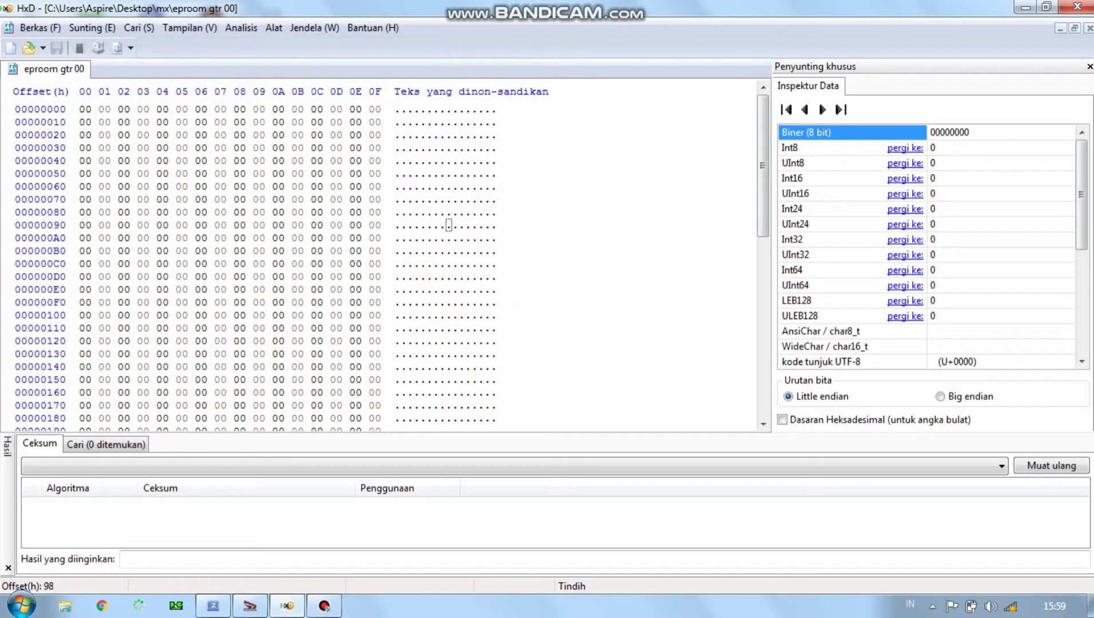
- Check the saved files in the Desktop's mx folder in Windows Explorer, and return to HxD
{"action": "key", "text": "super"}
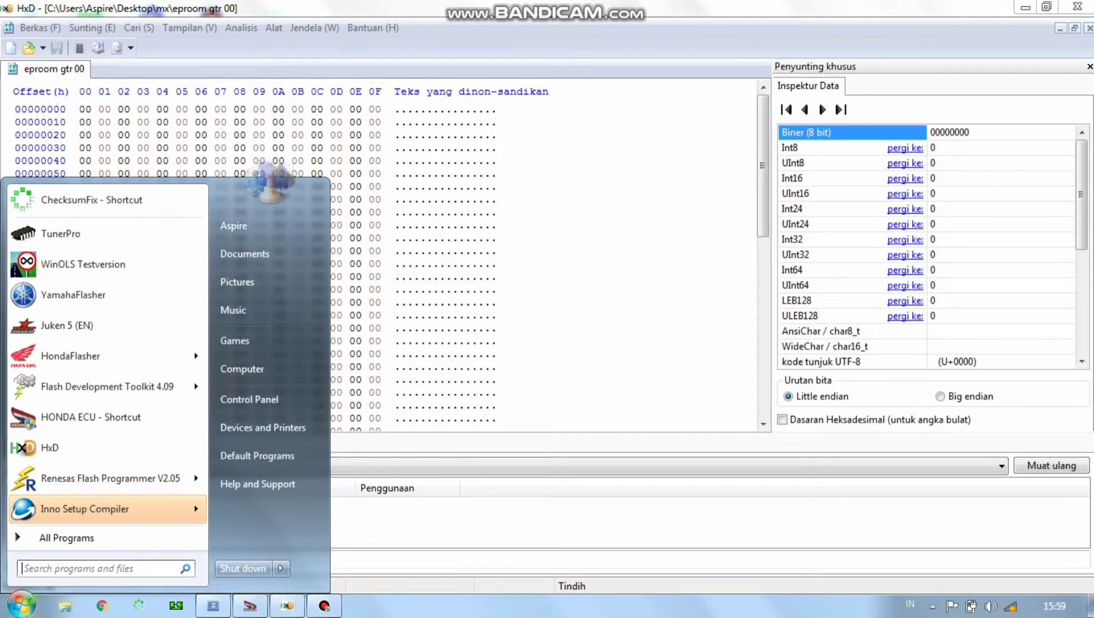
{"action": "left_click", "coordinate": [252, 368]}
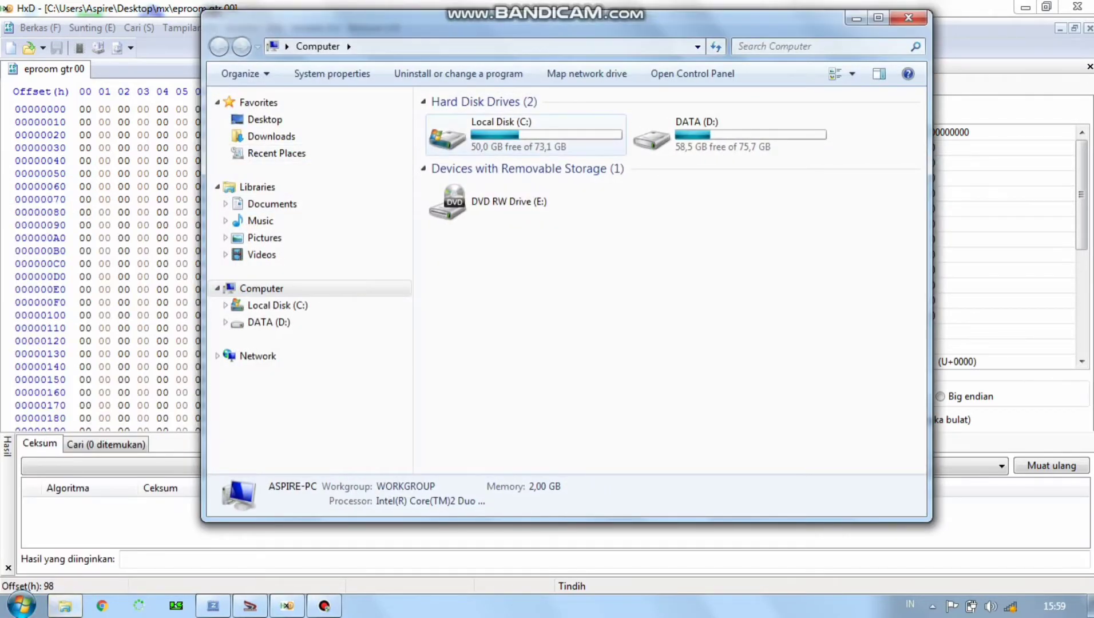
{"action": "left_click", "coordinate": [264, 119]}
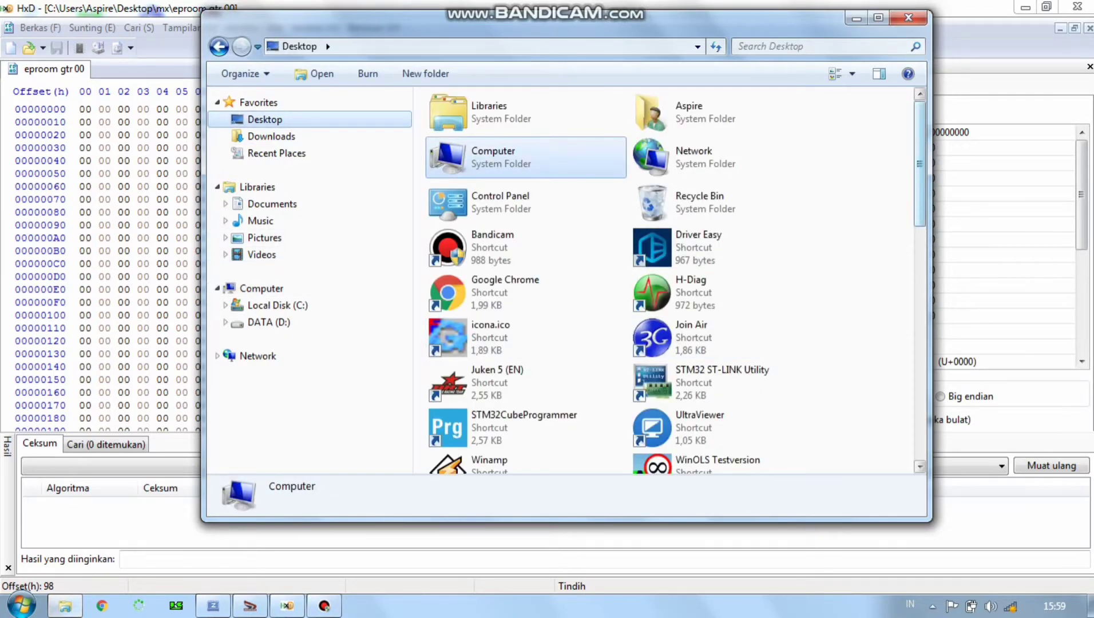
{"action": "left_click_drag", "start_coordinate": [919, 212], "coordinate": [920, 444]}
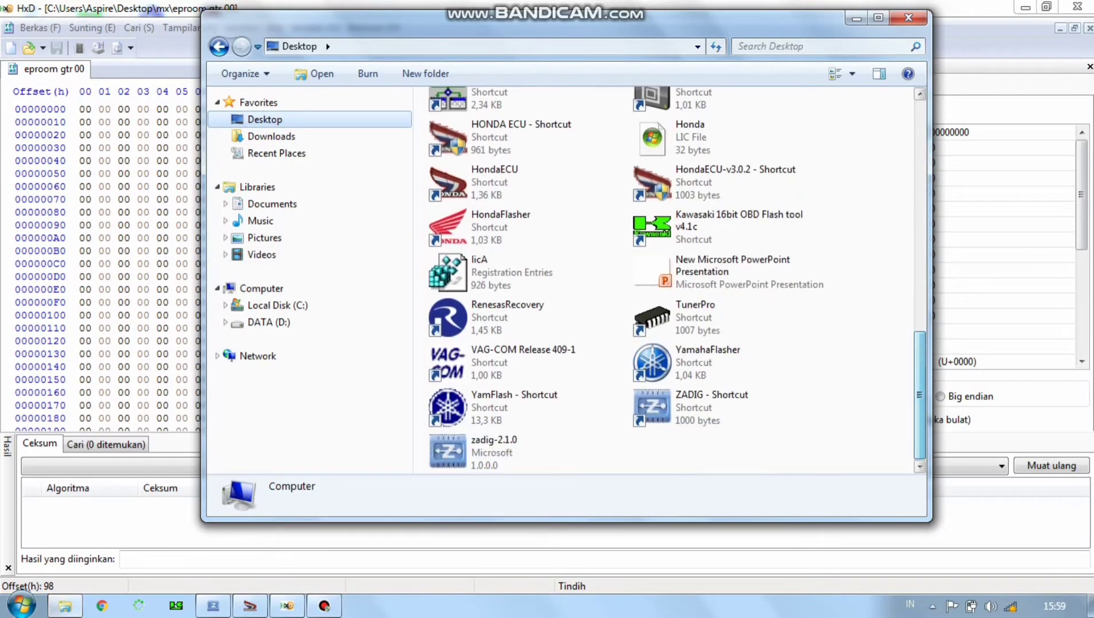
{"action": "scroll", "coordinate": [675, 281], "scroll_direction": "up", "scroll_amount": 8}
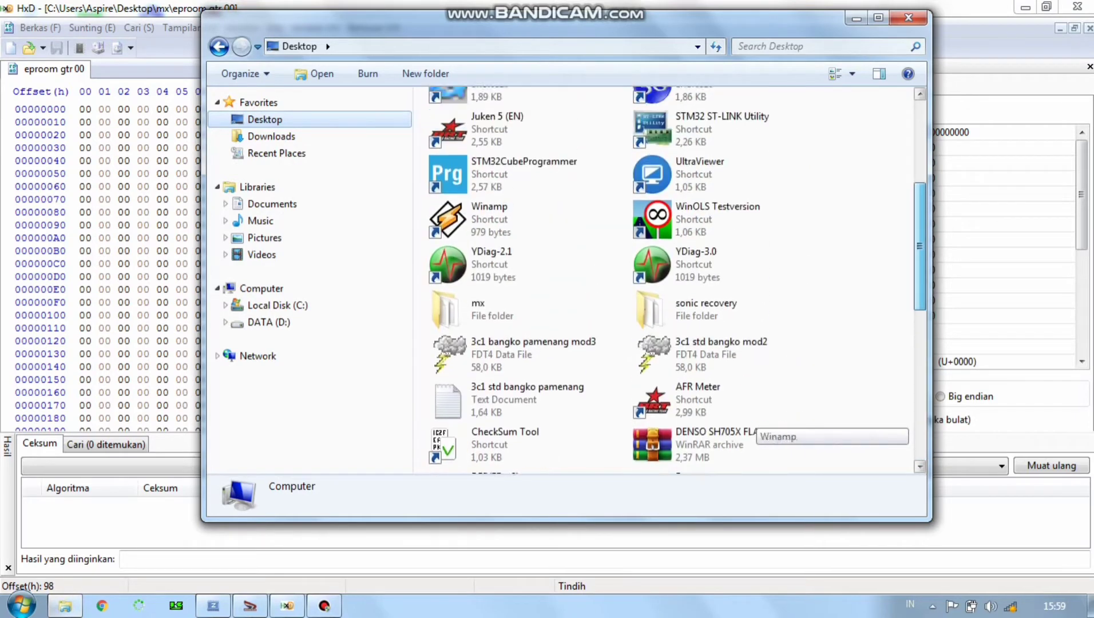
{"action": "double_click", "coordinate": [474, 329]}
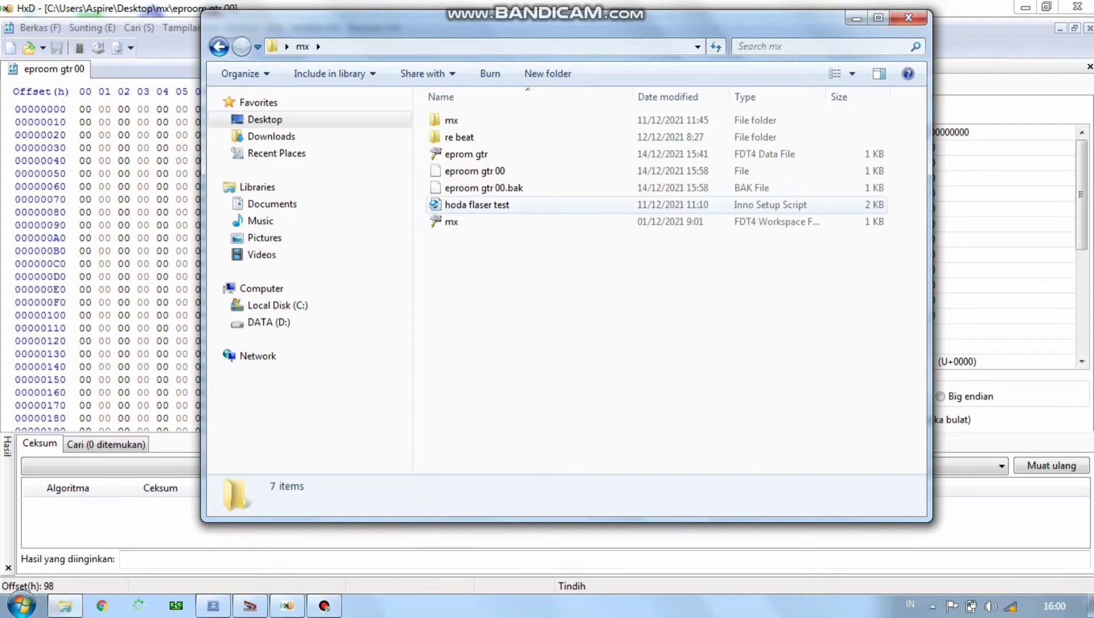
{"action": "left_click", "coordinate": [856, 18]}
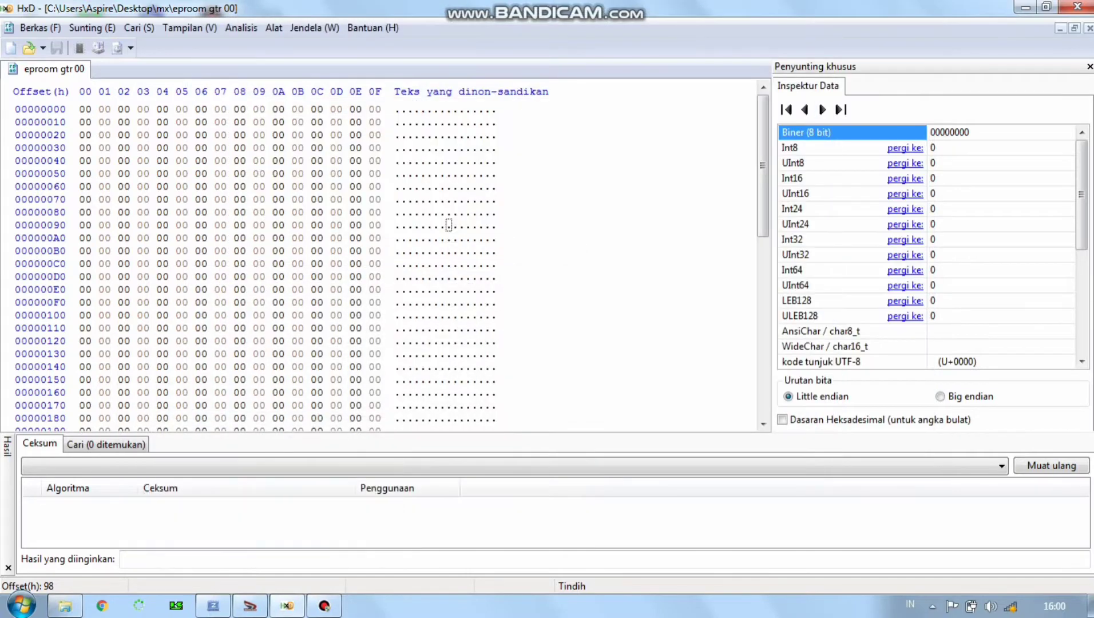
{"action": "left_click", "coordinate": [143, 212]}
{"action": "left_click", "coordinate": [119, 302]}
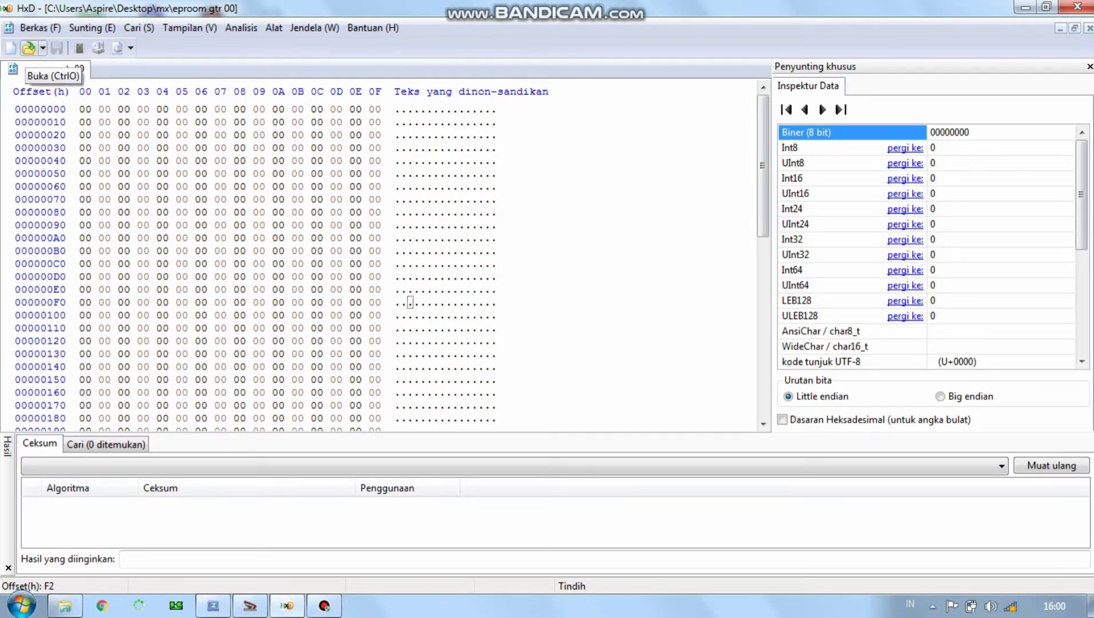
{"action": "left_click", "coordinate": [43, 48]}
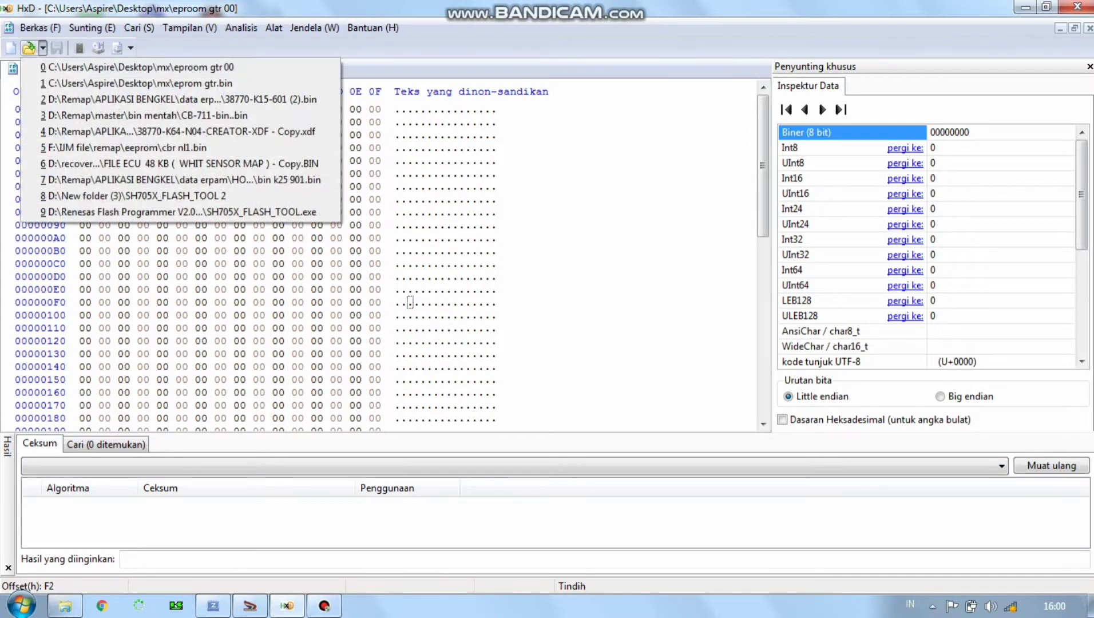
{"action": "left_click", "coordinate": [42, 48]}
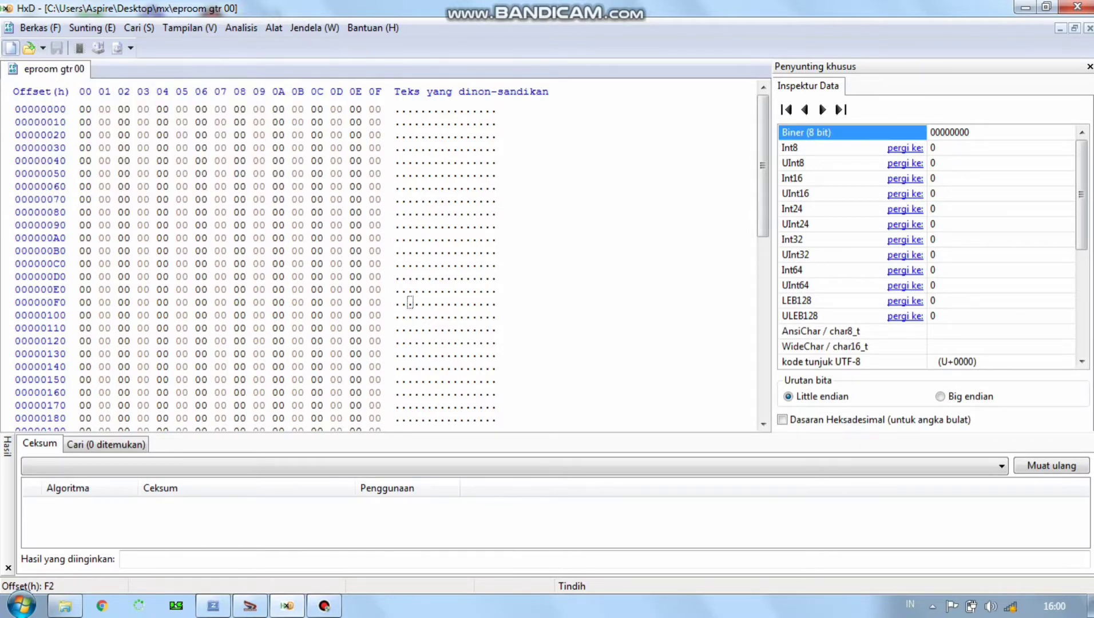
- Create a new blank file, and select all bytes in the eproom gtr 00 file
{"action": "left_click", "coordinate": [10, 48]}
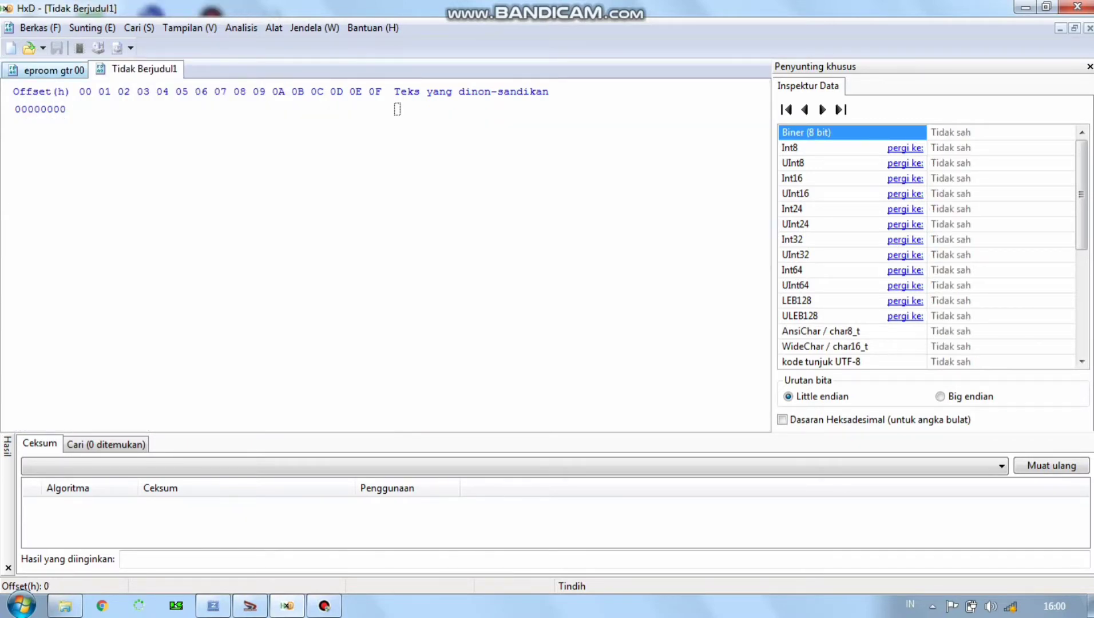
{"action": "left_click", "coordinate": [46, 70]}
{"action": "left_click", "coordinate": [403, 173]}
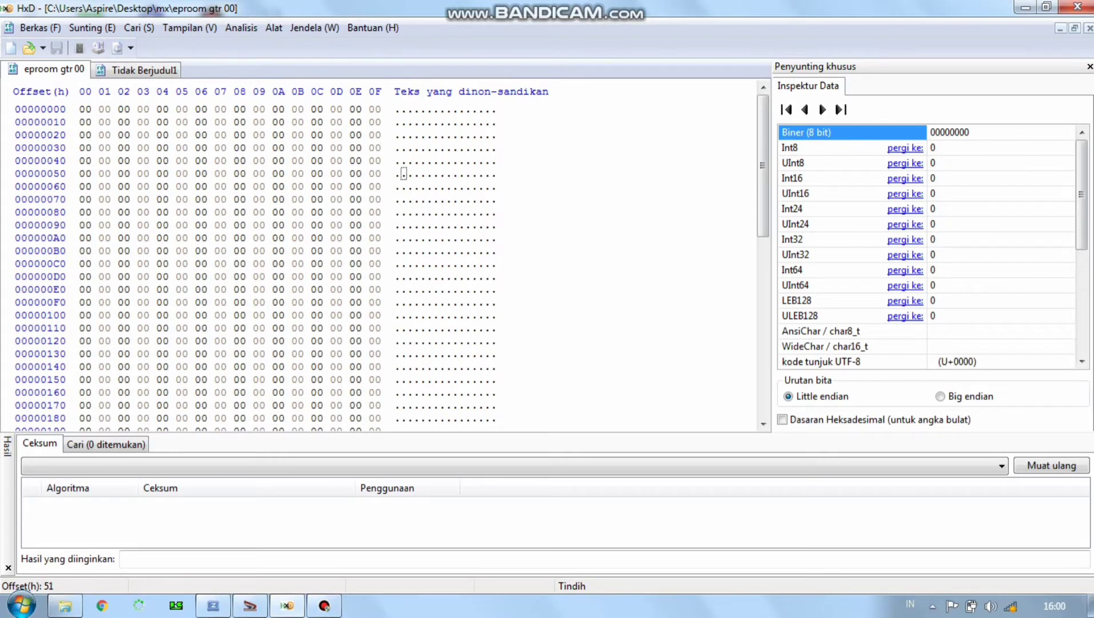
{"action": "right_click", "coordinate": [105, 173]}
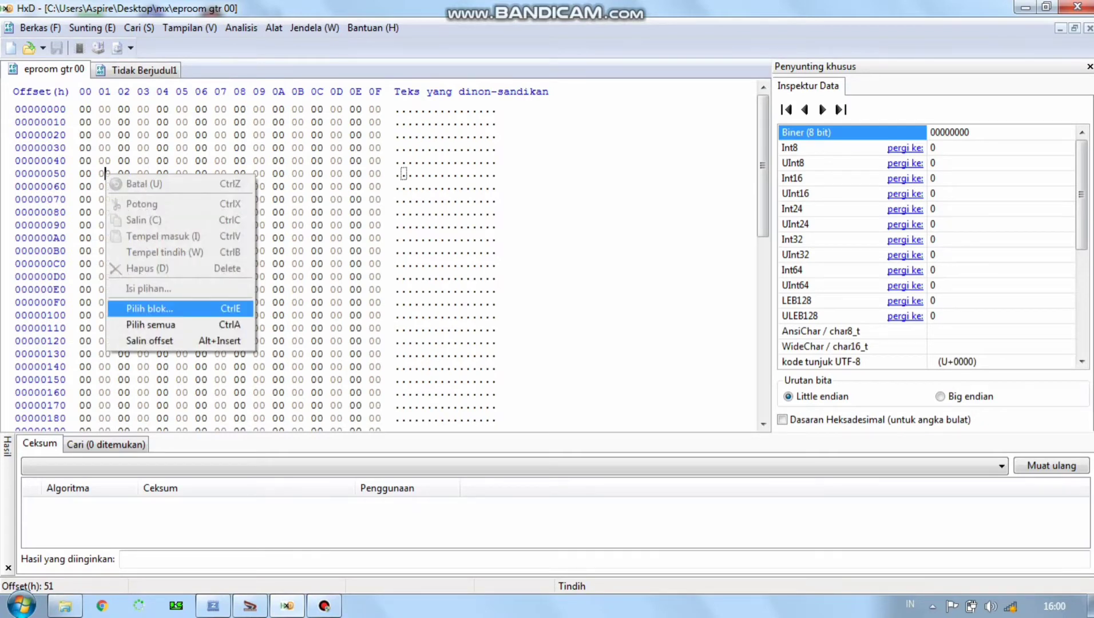
{"action": "left_click", "coordinate": [229, 325]}
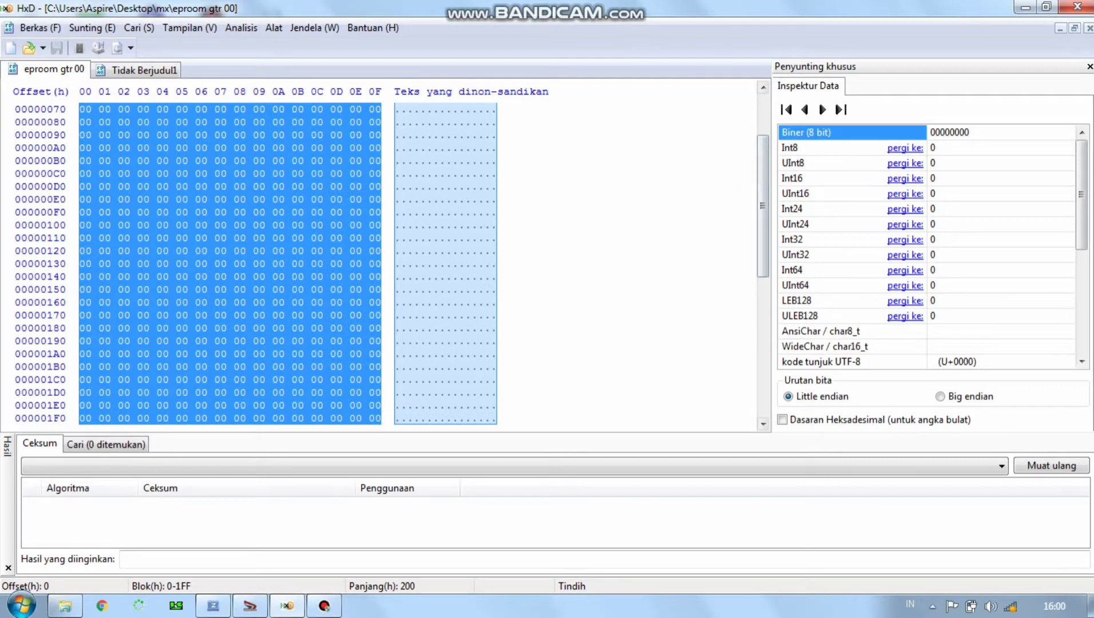
- Clear the byte selection in the eproom gtr 00 file and save all open files
{"action": "left_click_drag", "start_coordinate": [763, 345], "coordinate": [762, 165]}
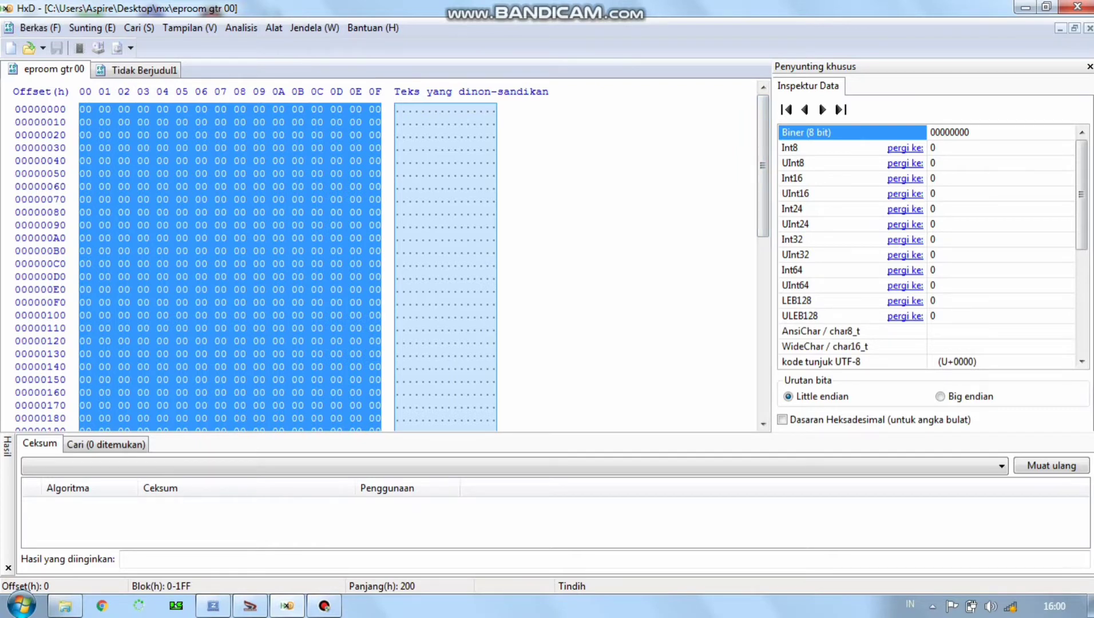
{"action": "left_click", "coordinate": [138, 173]}
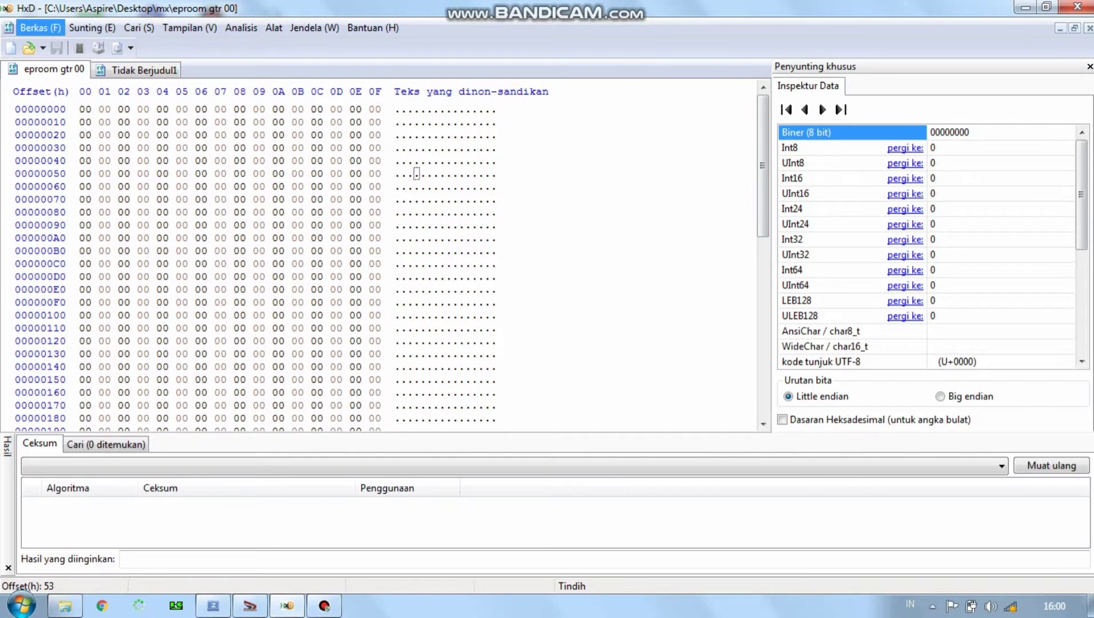
{"action": "left_click", "coordinate": [40, 27]}
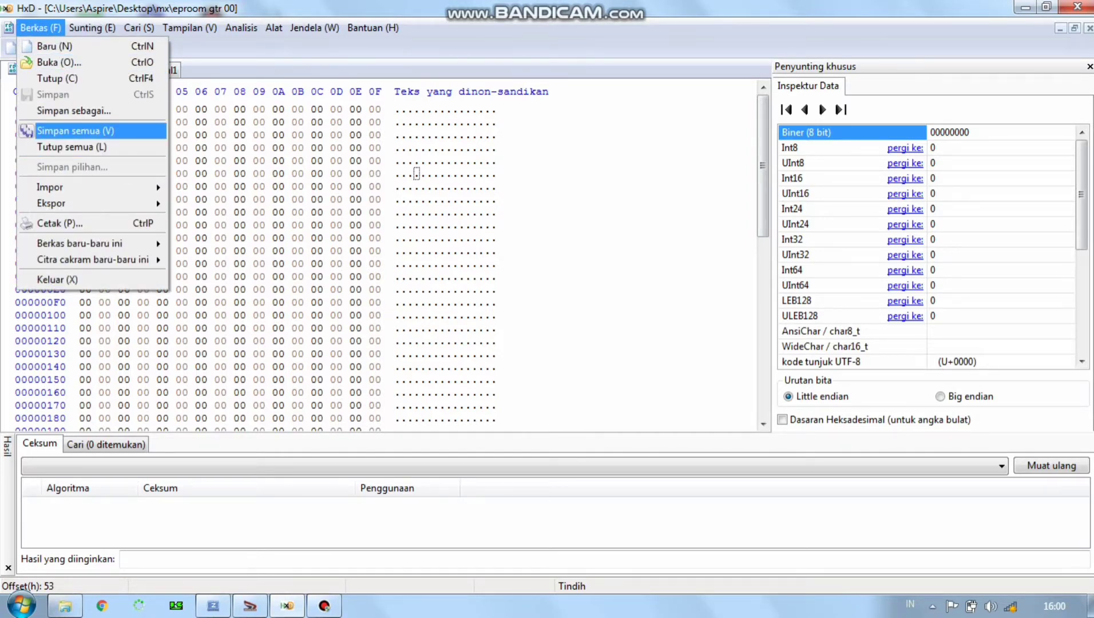
{"action": "left_click", "coordinate": [75, 130]}
{"action": "key", "text": "alt"}
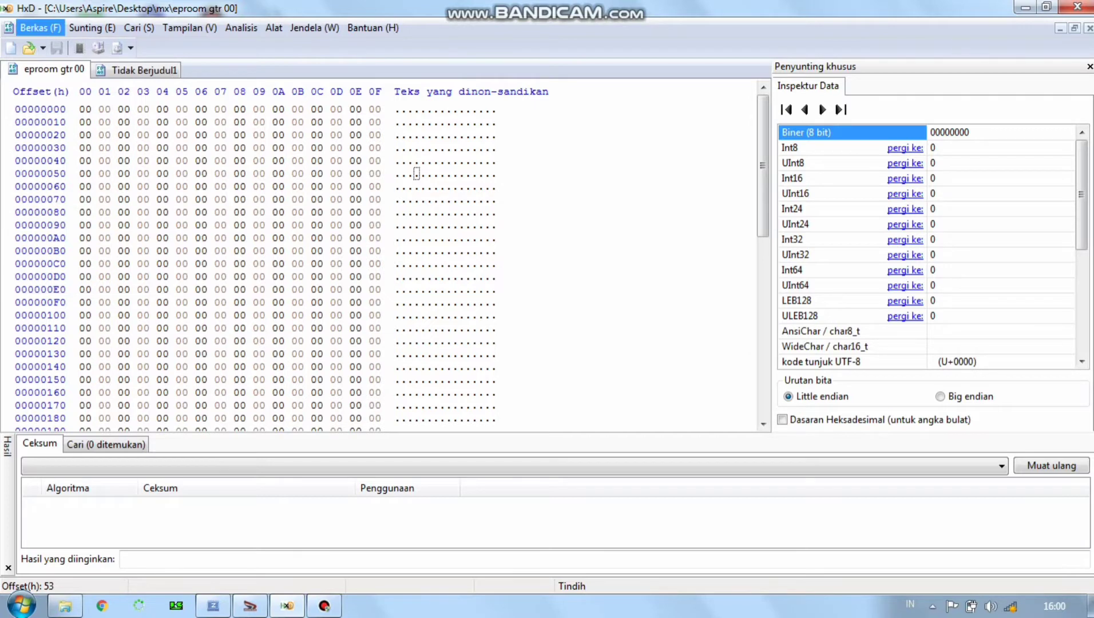
{"action": "left_click", "coordinate": [40, 27]}
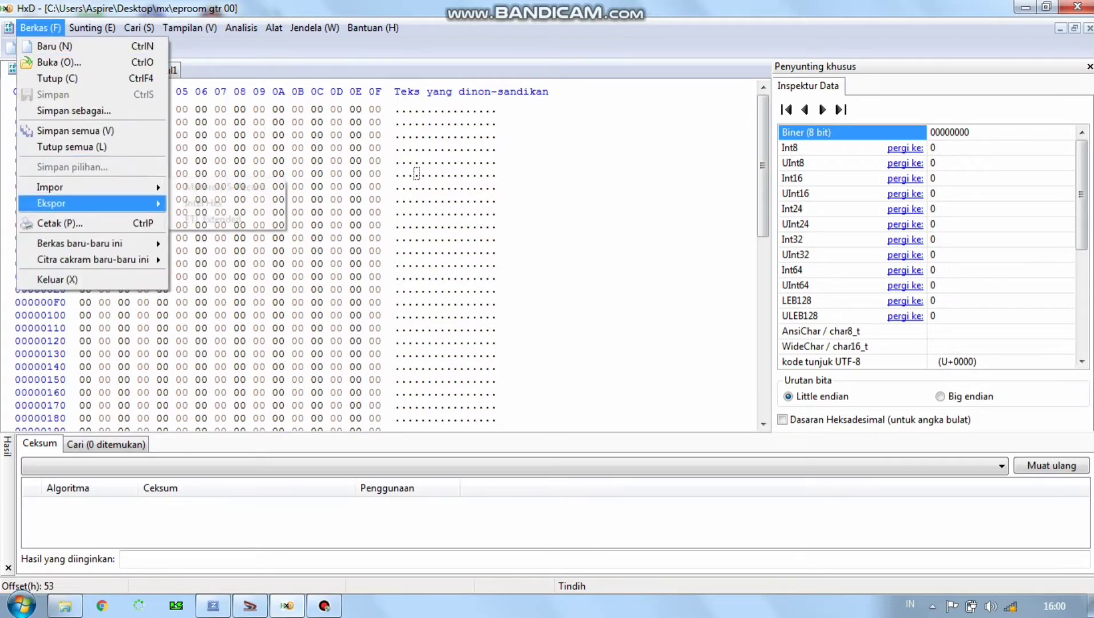
{"action": "mouse_move", "coordinate": [91, 187]}
{"action": "key", "text": "Up"}
{"action": "key", "text": "Up"}
{"action": "key", "text": "Down"}
{"action": "key", "text": "Down"}
{"action": "key", "text": "Down"}
{"action": "key", "text": "Down"}
{"action": "key", "text": "Down"}
{"action": "key", "text": "Down"}
{"action": "key", "text": "Down"}
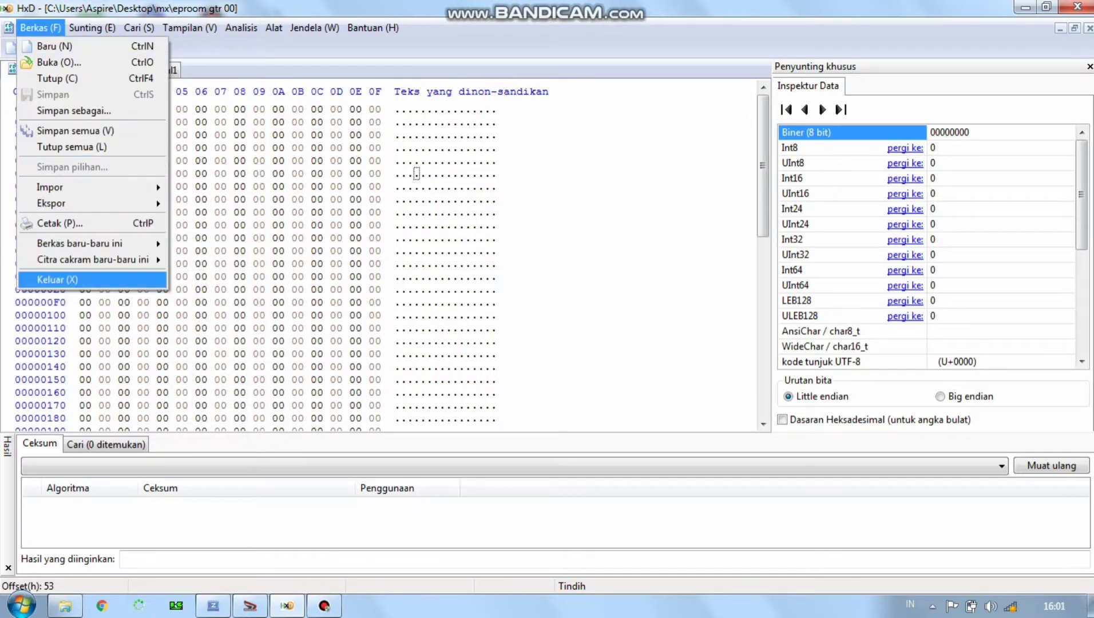
{"action": "key", "text": "Down"}
{"action": "key", "text": "Down"}
{"action": "key", "text": "Down"}
{"action": "key", "text": "Down"}
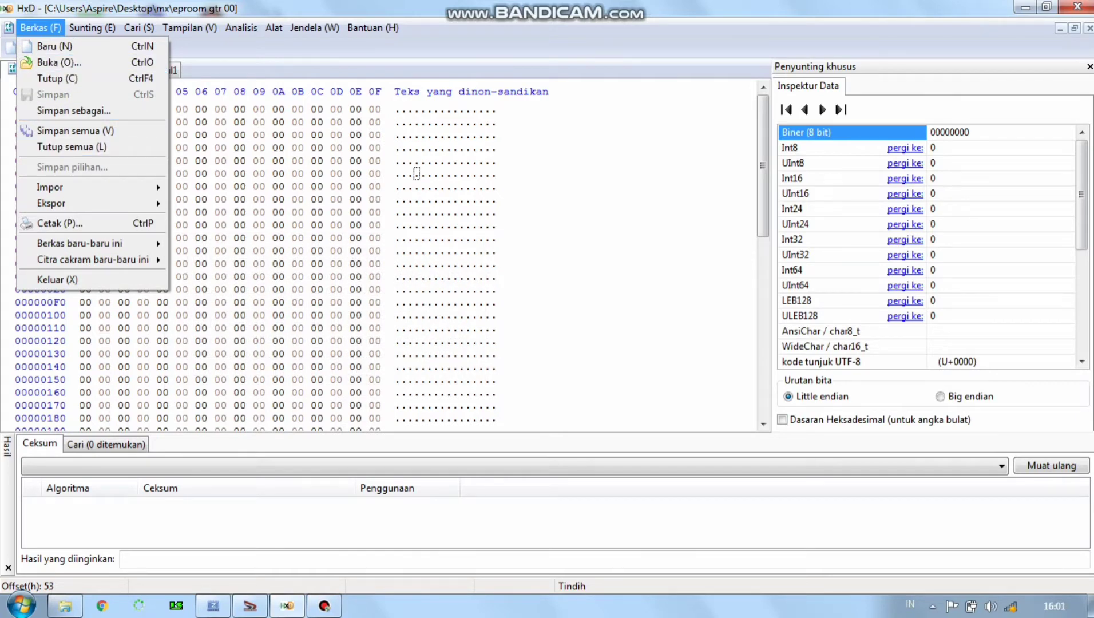
{"action": "key", "text": "Escape"}
{"action": "key", "text": "Escape"}
- Save a copy as eproom gtr 00 in the nested mx subfolder, with type Semua jenis berkas (*.*)
{"action": "key", "text": "ctrl+alt+s"}
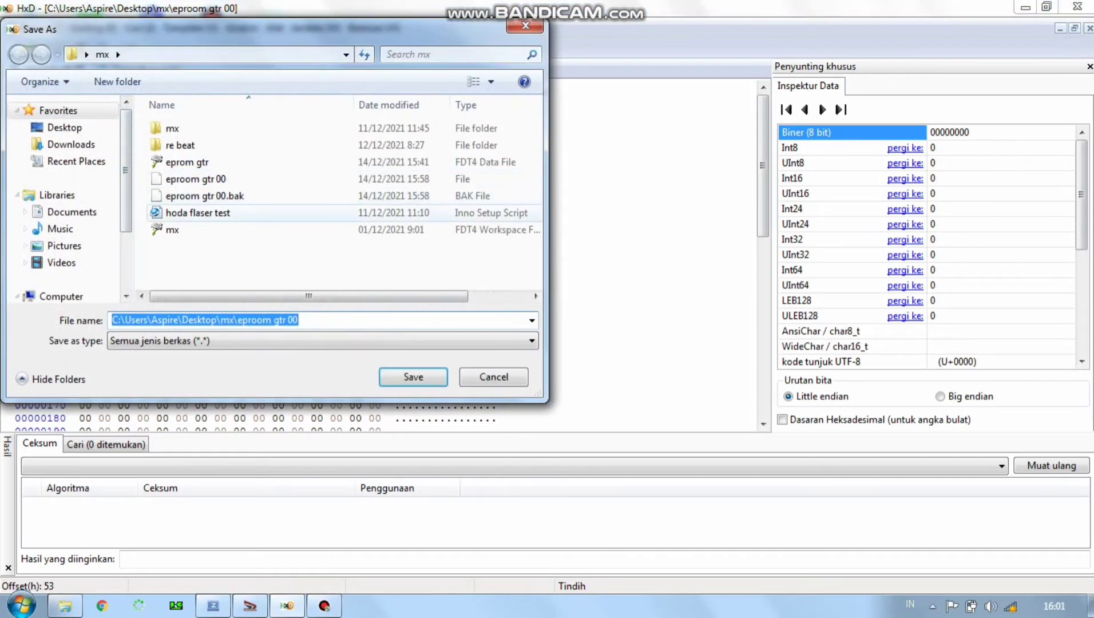
{"action": "left_click", "coordinate": [323, 340]}
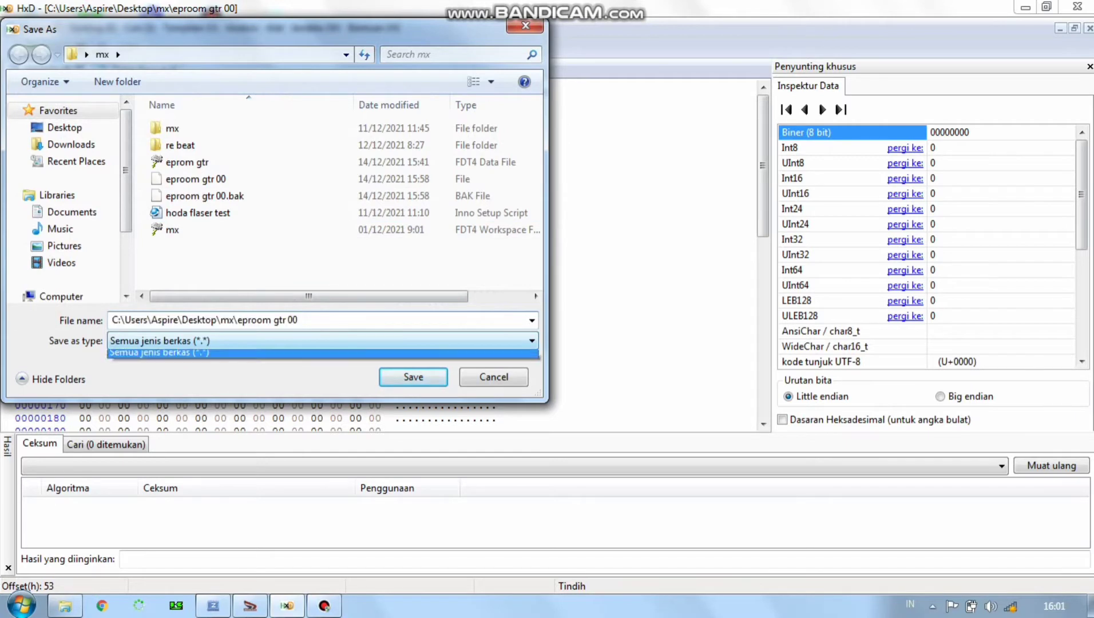
{"action": "left_click", "coordinate": [322, 341]}
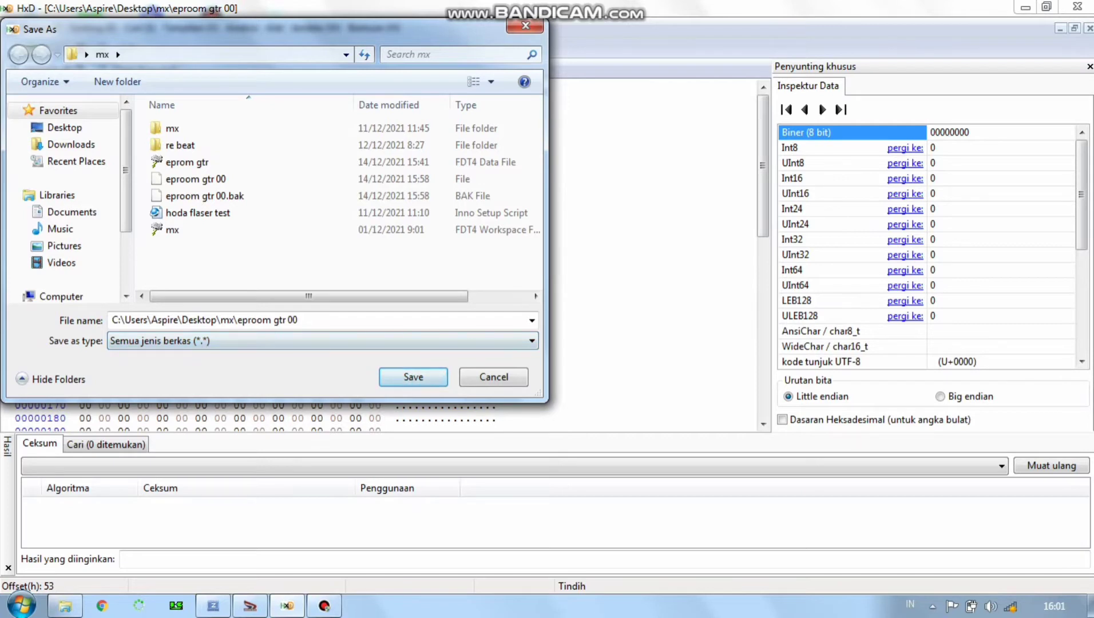
{"action": "key", "text": "Tab"}
{"action": "double_click", "coordinate": [172, 128]}
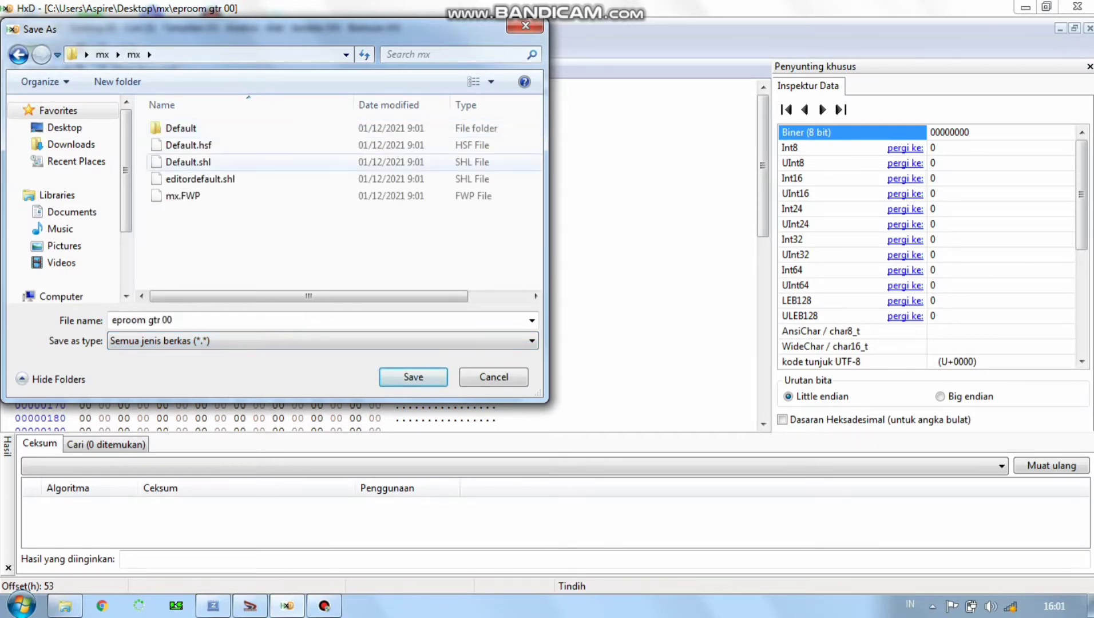
{"action": "key", "text": "Return"}
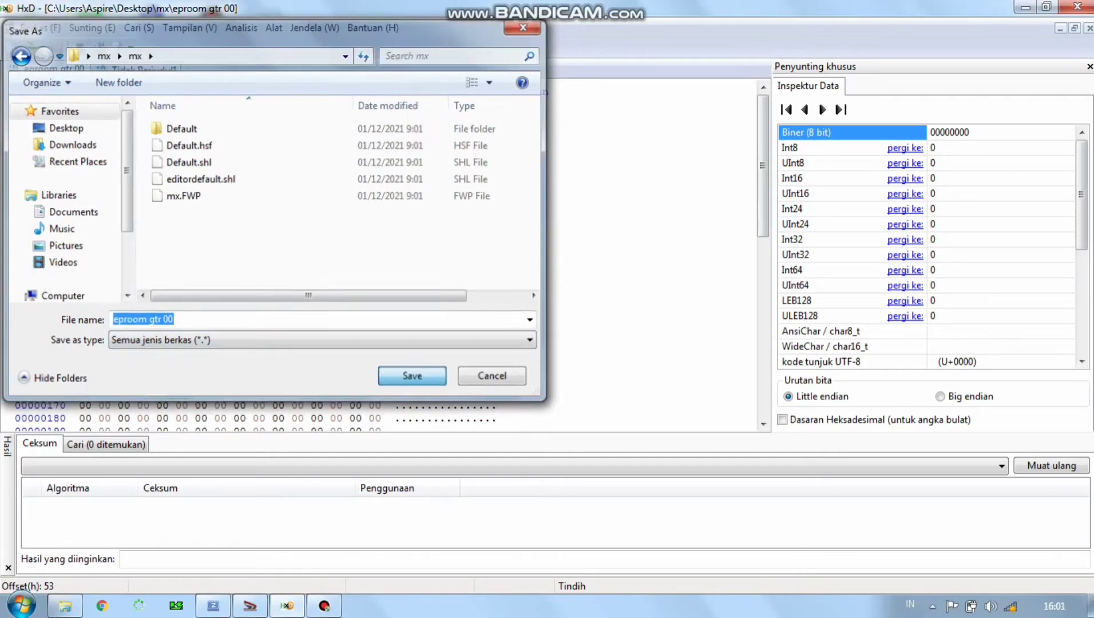
- Open the mx subfolder inside the Desktop's mx folder in Windows Explorer
{"action": "left_click", "coordinate": [21, 605]}
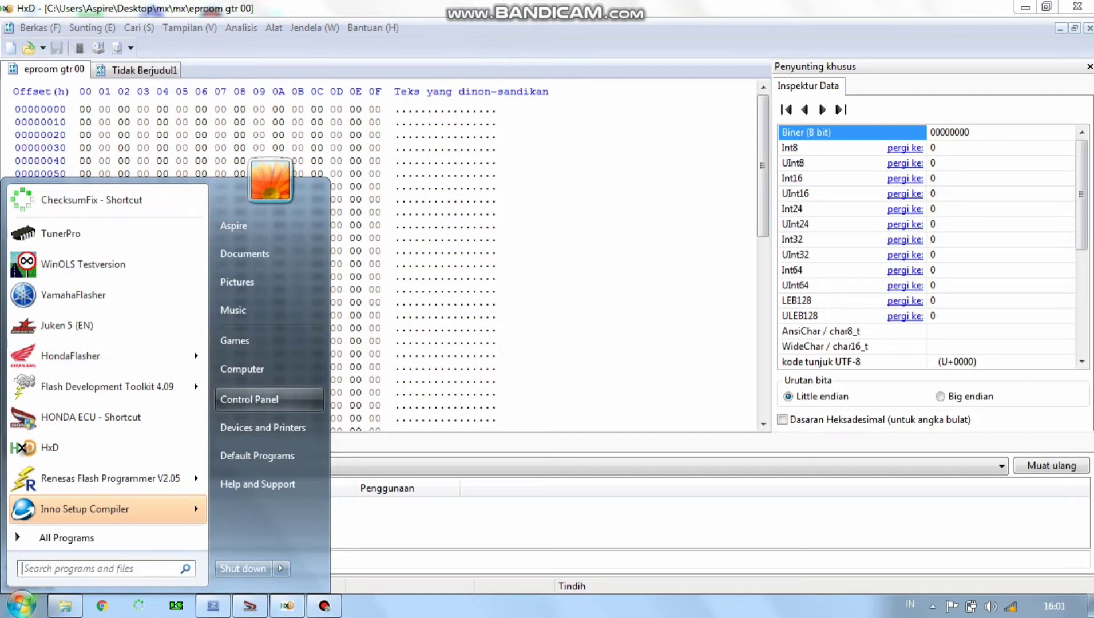
{"action": "left_click", "coordinate": [243, 369]}
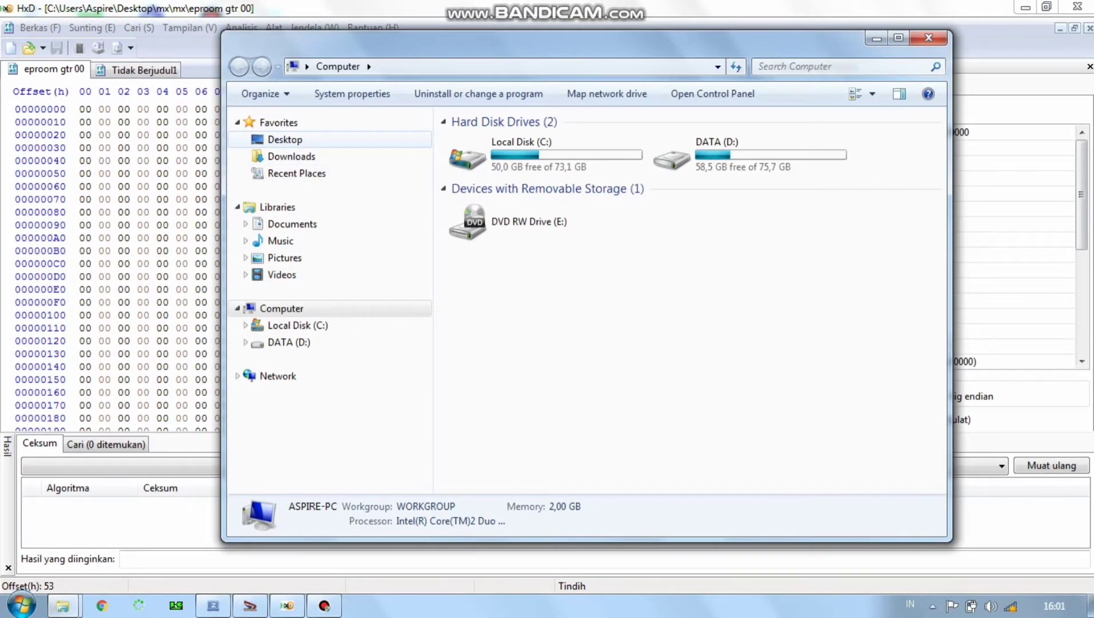
{"action": "left_click", "coordinate": [285, 139]}
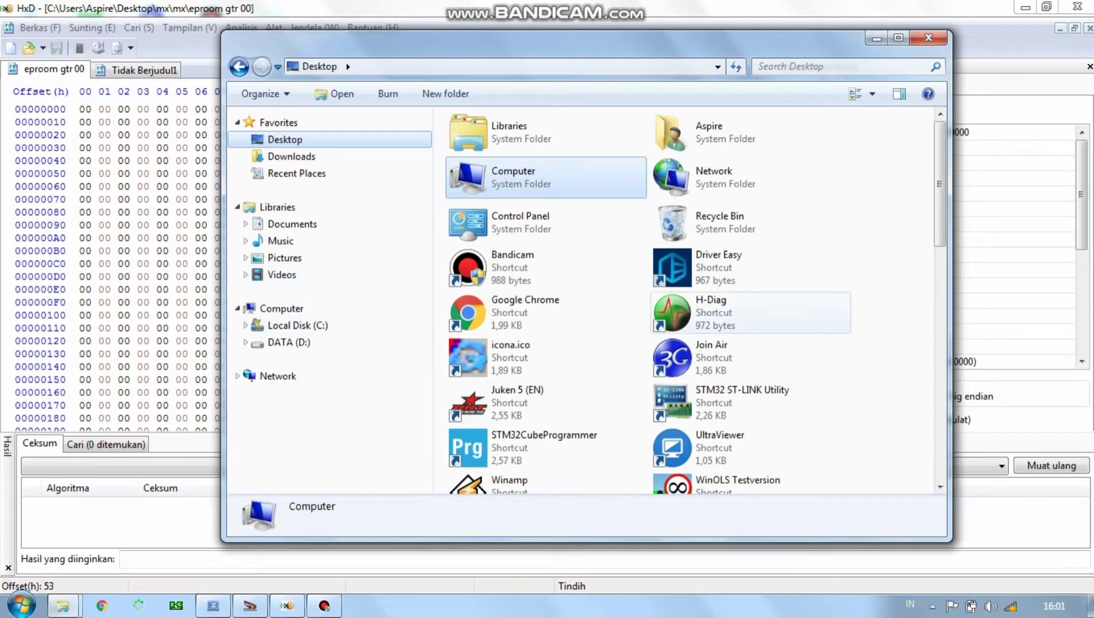
{"action": "scroll", "coordinate": [750, 312], "scroll_direction": "down", "scroll_amount": 10}
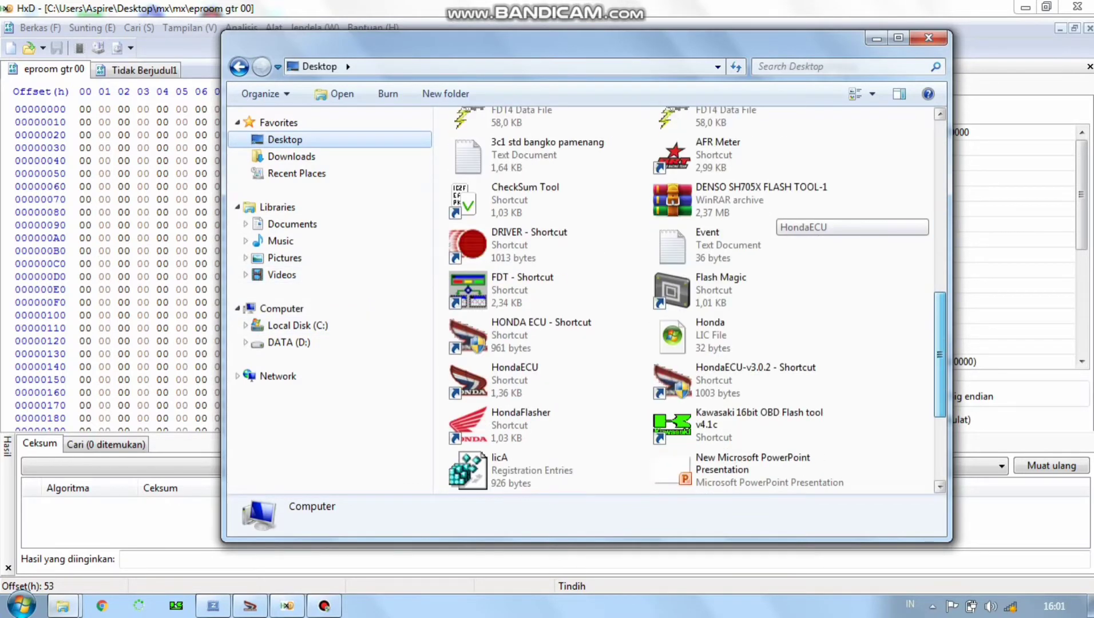
{"action": "scroll", "coordinate": [766, 212], "scroll_direction": "down", "scroll_amount": 4}
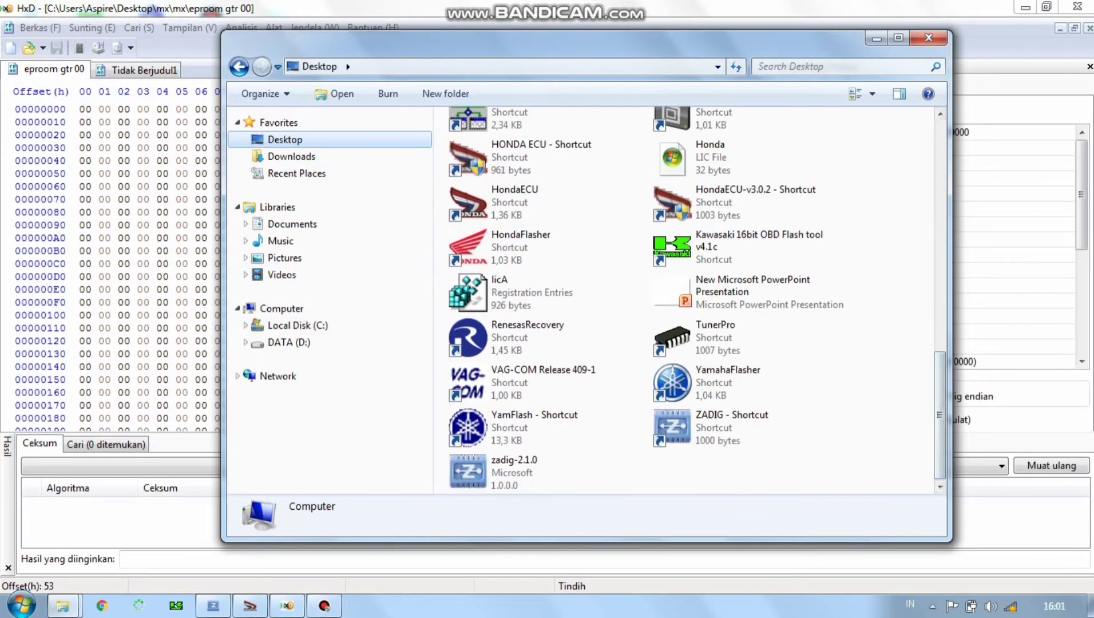
{"action": "scroll", "coordinate": [772, 452], "scroll_direction": "up", "scroll_amount": 4}
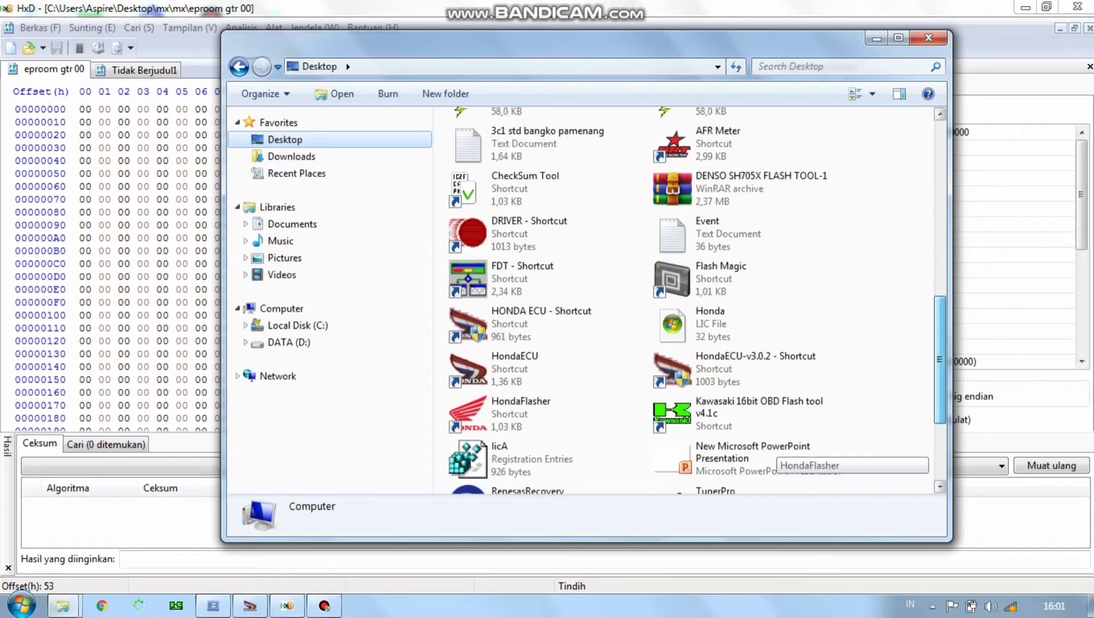
{"action": "scroll", "coordinate": [773, 452], "scroll_direction": "up", "scroll_amount": 4}
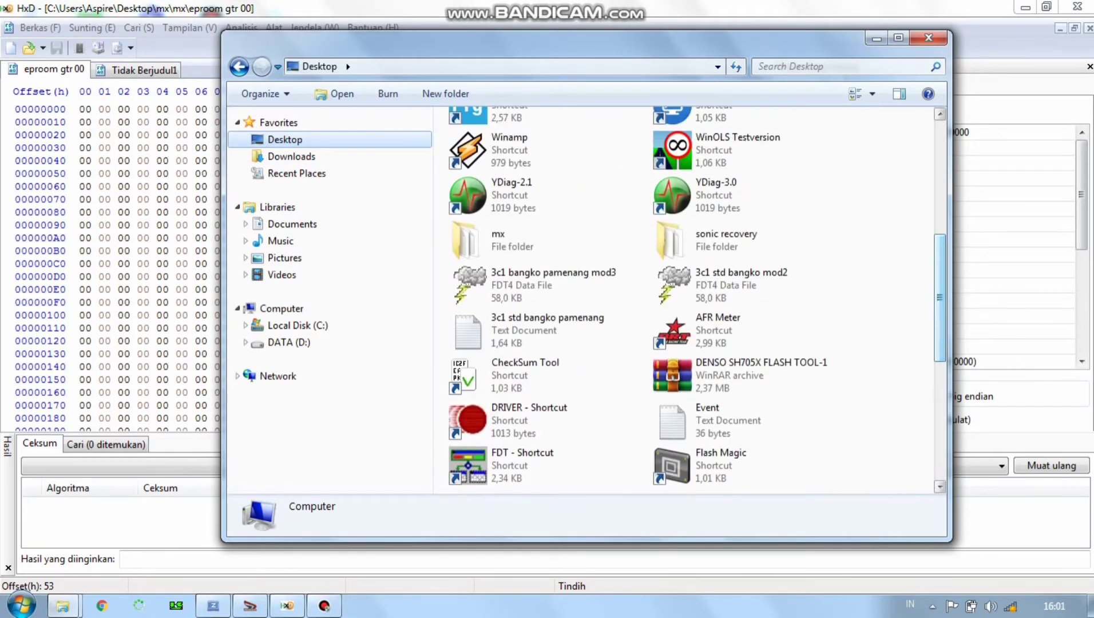
{"action": "double_click", "coordinate": [467, 241]}
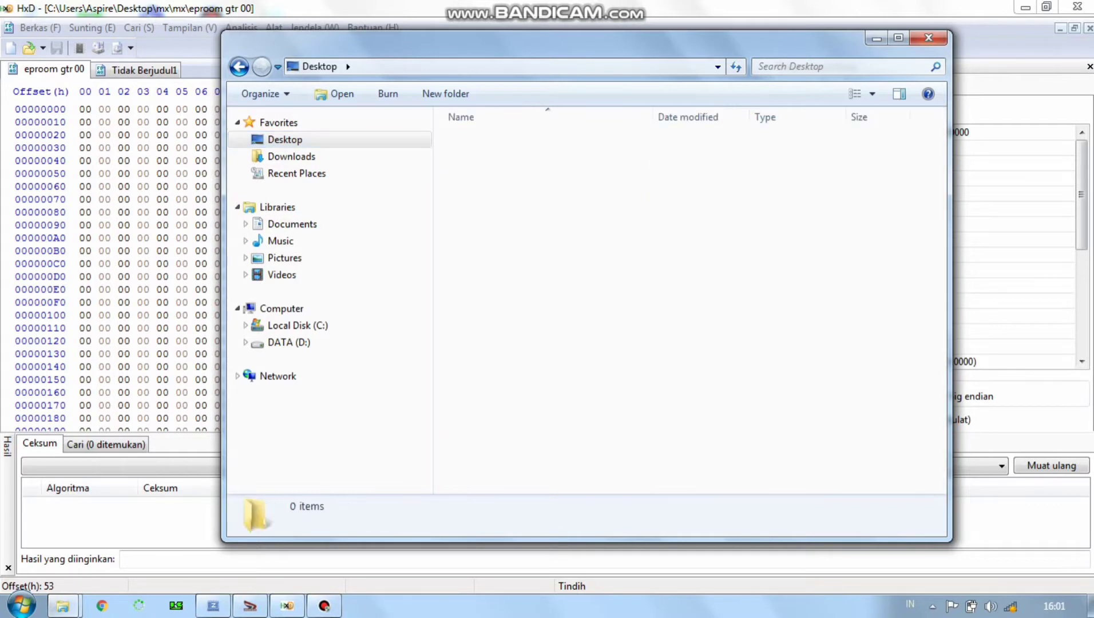
{"action": "double_click", "coordinate": [470, 140]}
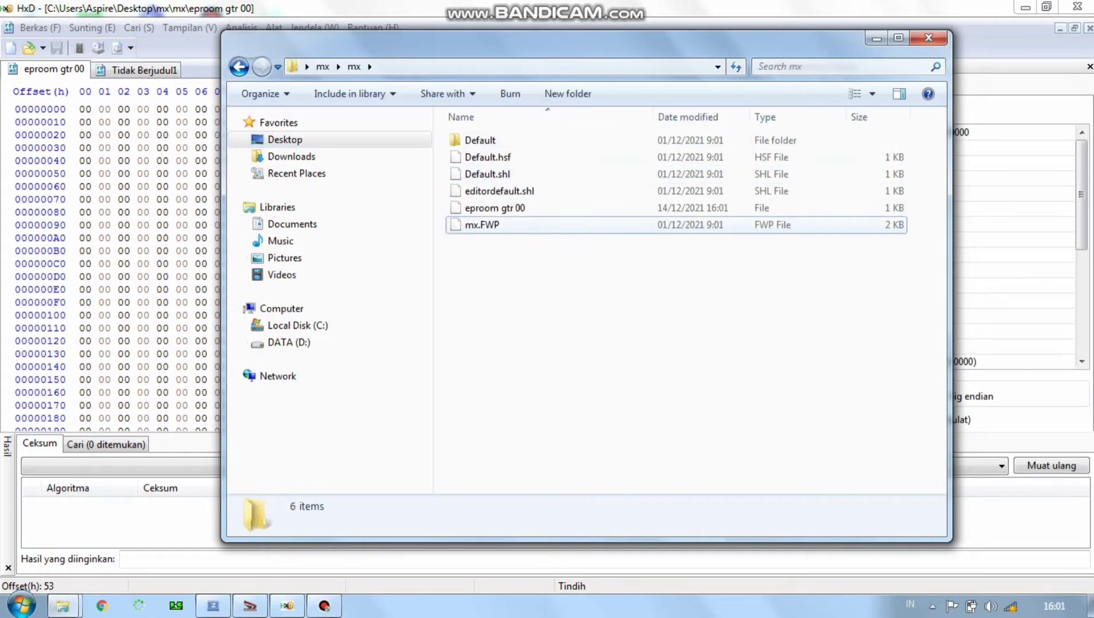
- Delete all items in the nested mx subfolder, including the eproom gtr 00 copy
{"action": "left_click", "coordinate": [481, 225]}
{"action": "key", "text": "ctrl+a"}
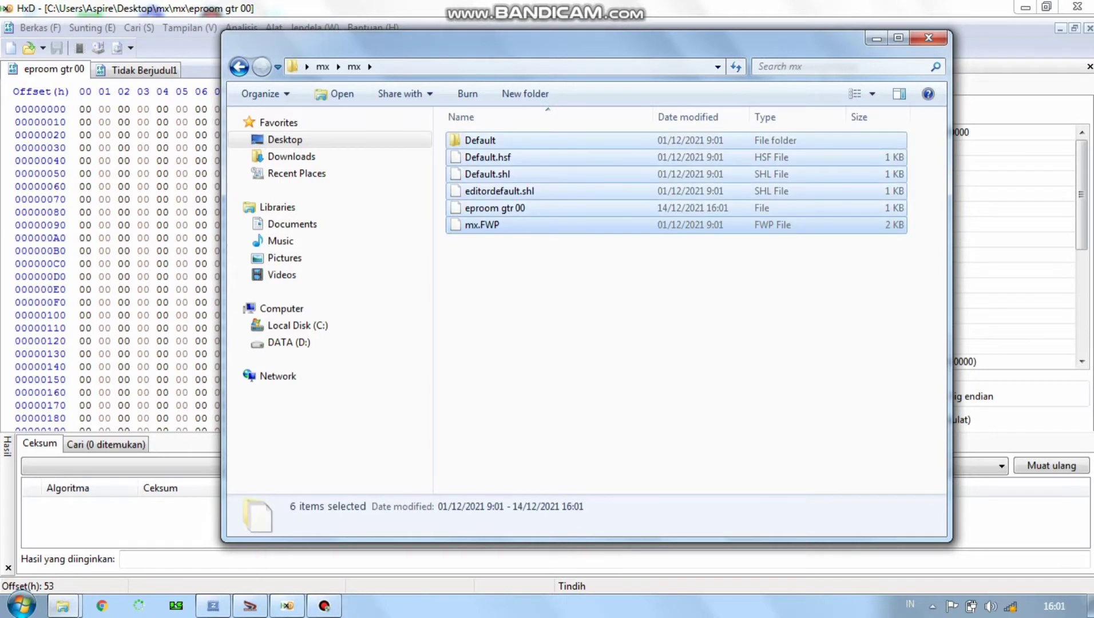
{"action": "right_click", "coordinate": [515, 230]}
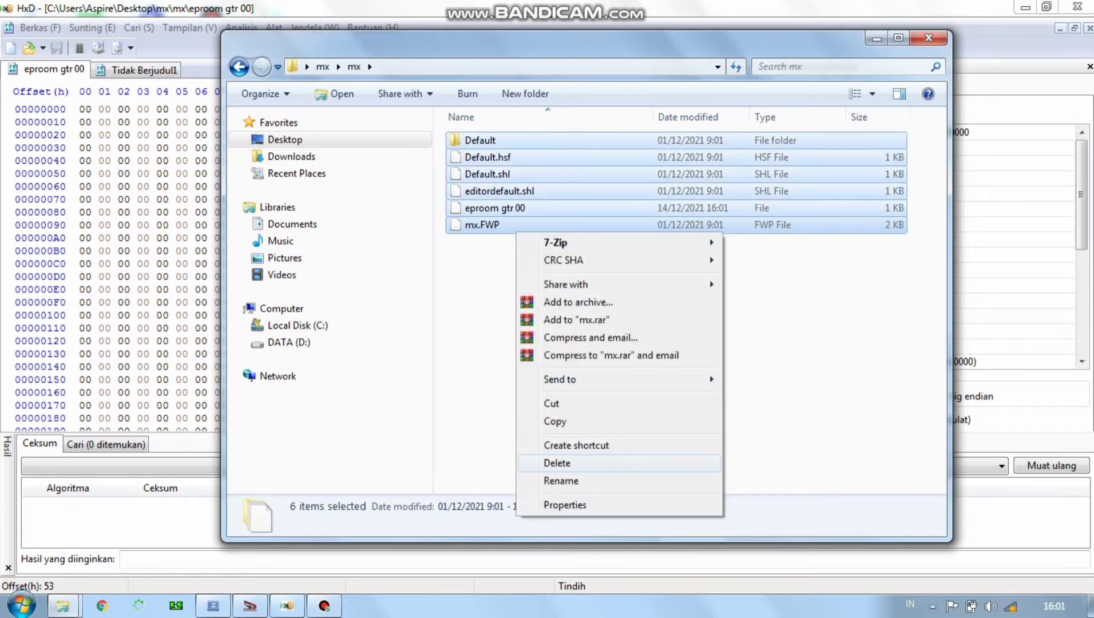
{"action": "left_click", "coordinate": [556, 462]}
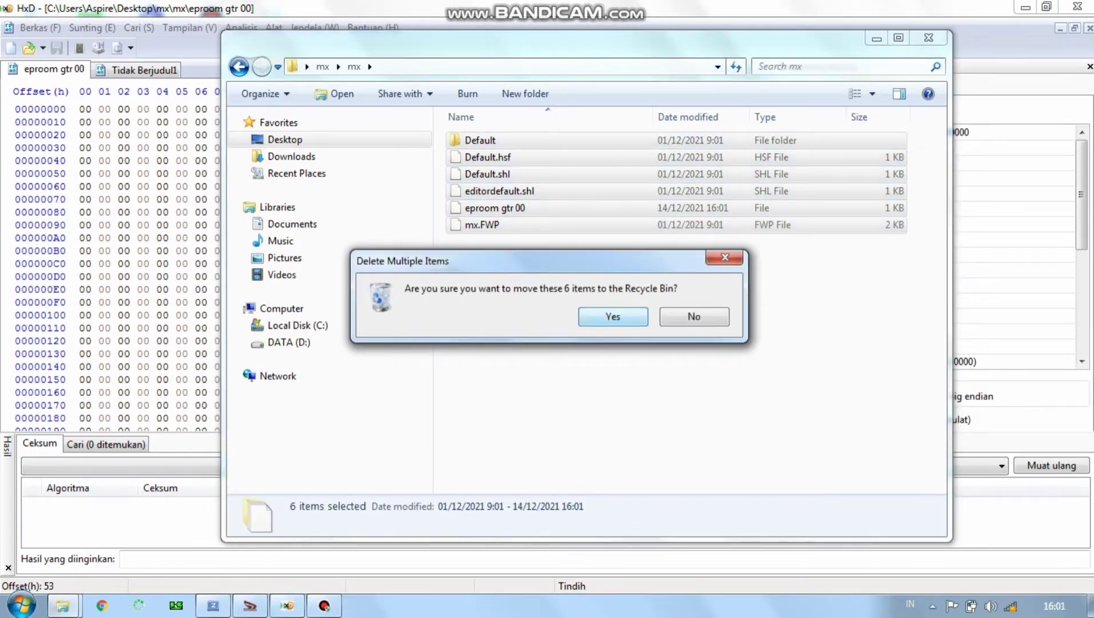
{"action": "key", "text": "Return"}
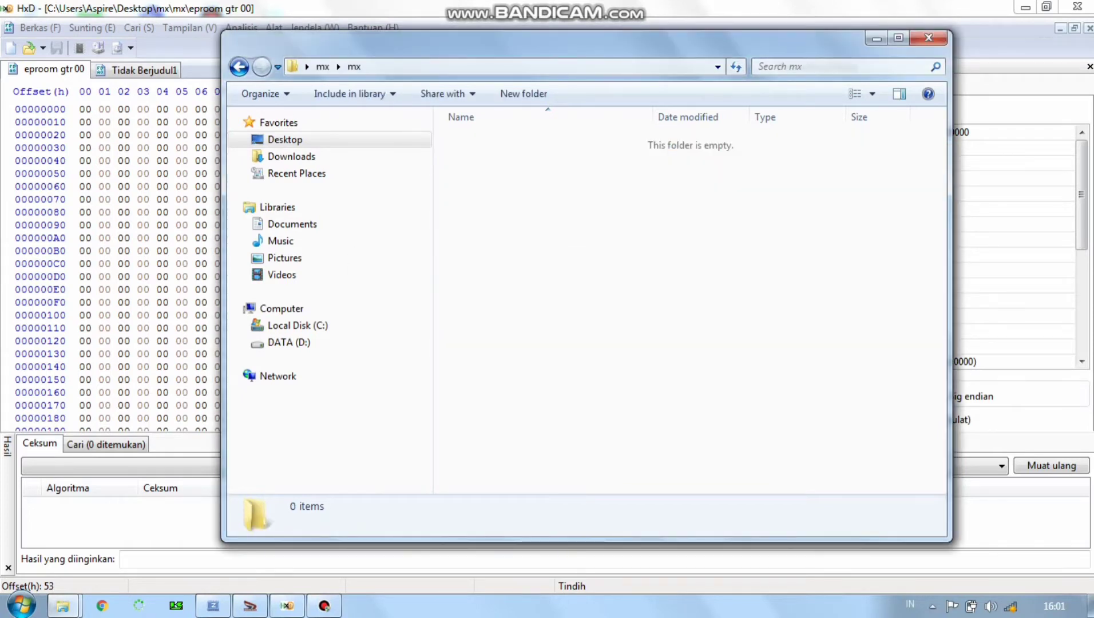
- Check the eproom gtr 00 file in the parent mx folder, and close Windows Explorer to return to HxD
{"action": "left_click", "coordinate": [240, 67]}
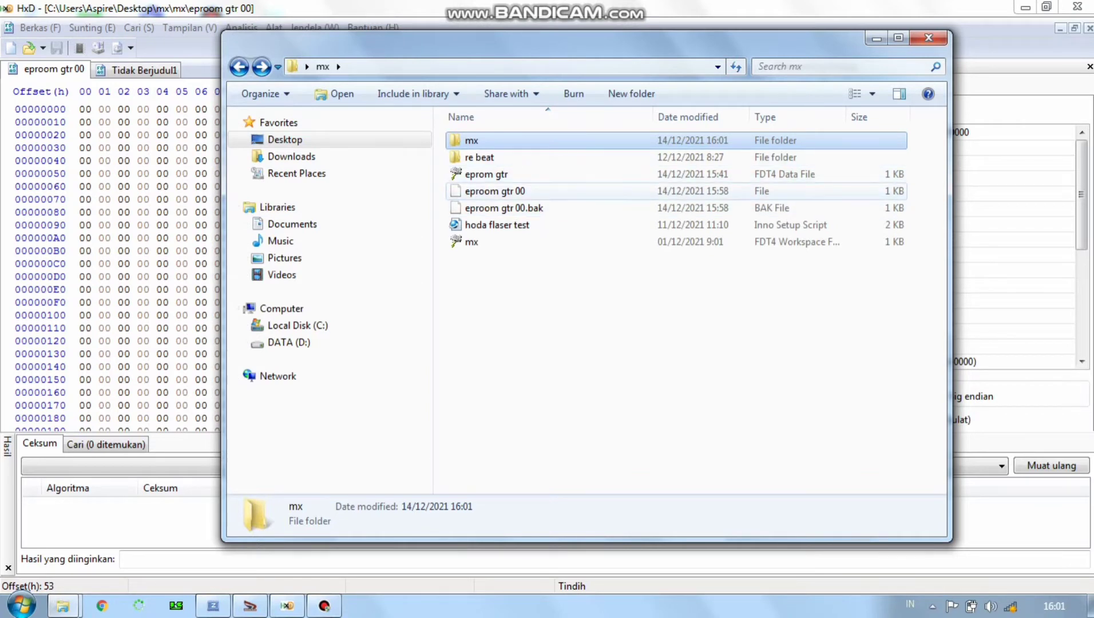
{"action": "left_click", "coordinate": [839, 192]}
{"action": "right_click", "coordinate": [839, 196]}
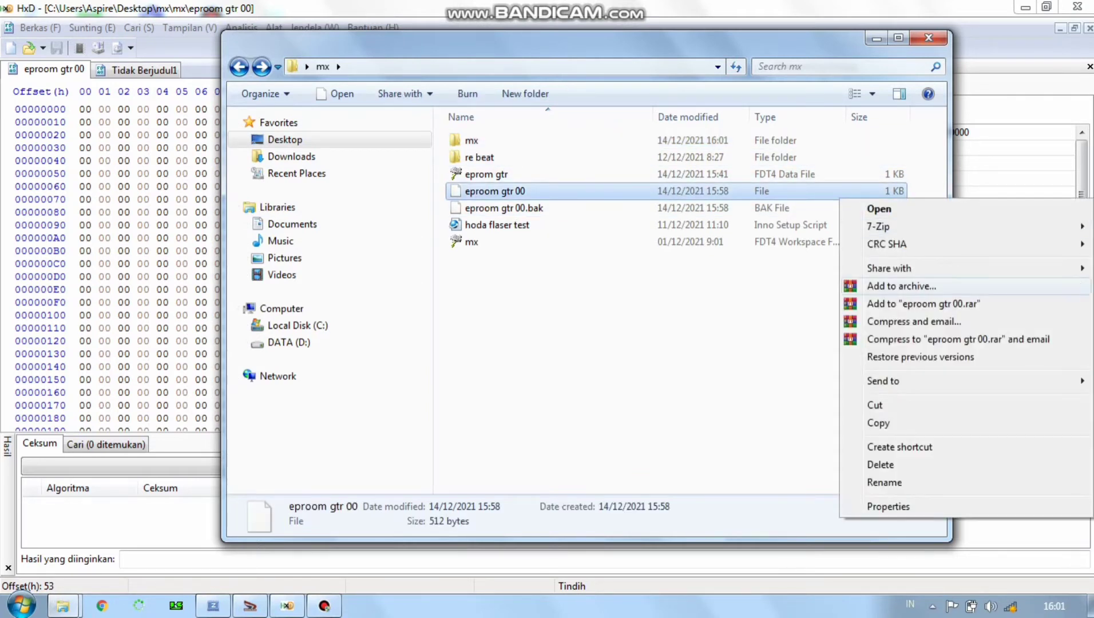
{"action": "mouse_move", "coordinate": [878, 226]}
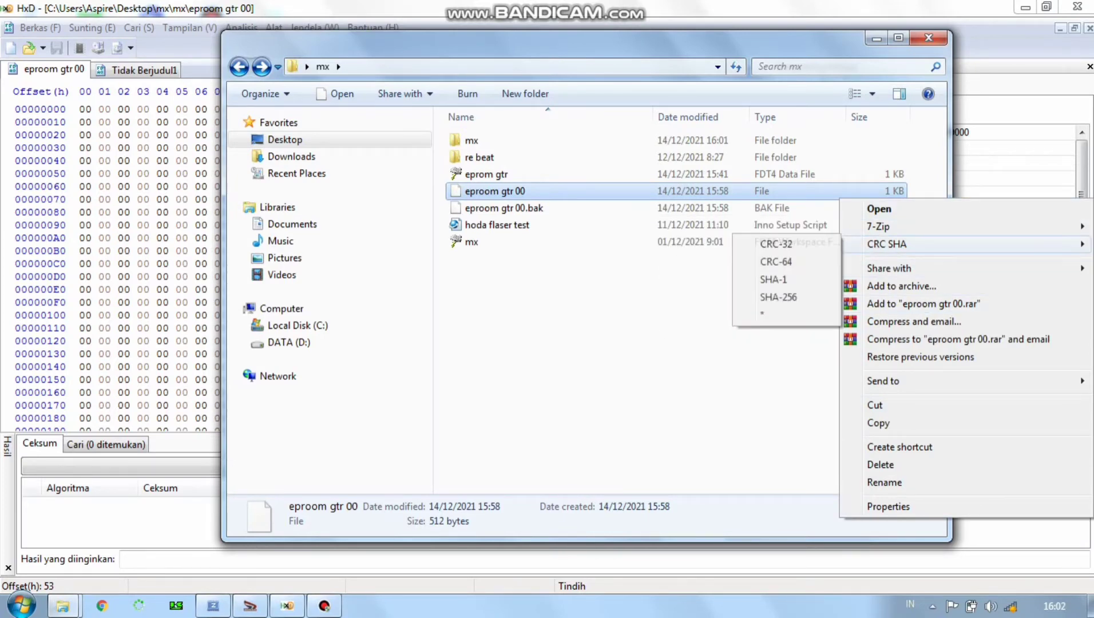
{"action": "left_click", "coordinate": [790, 344]}
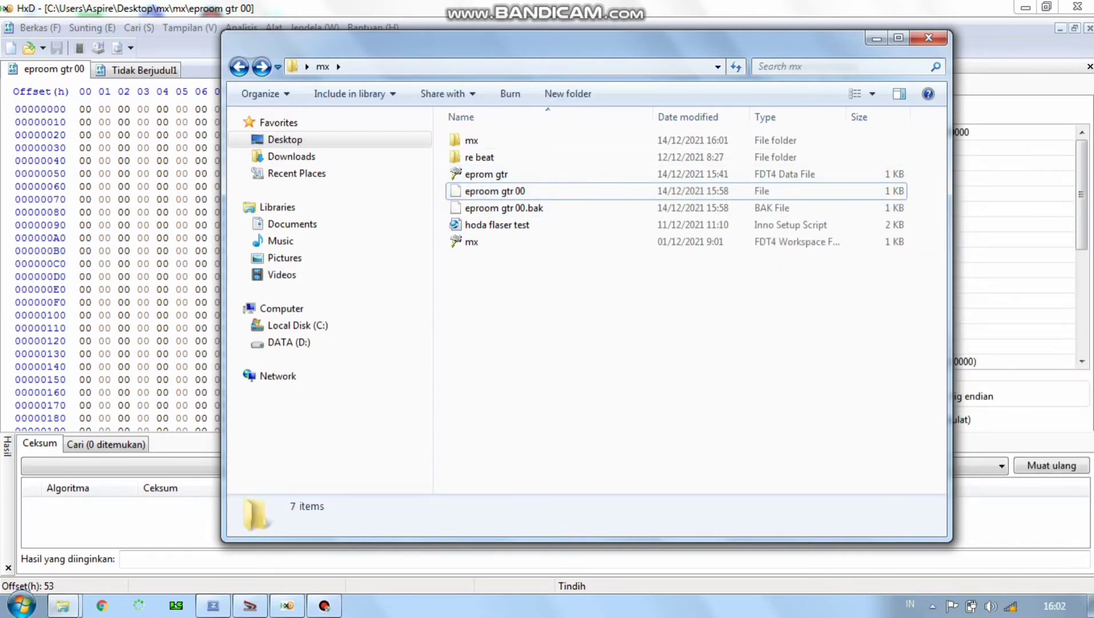
{"action": "left_click", "coordinate": [928, 38]}
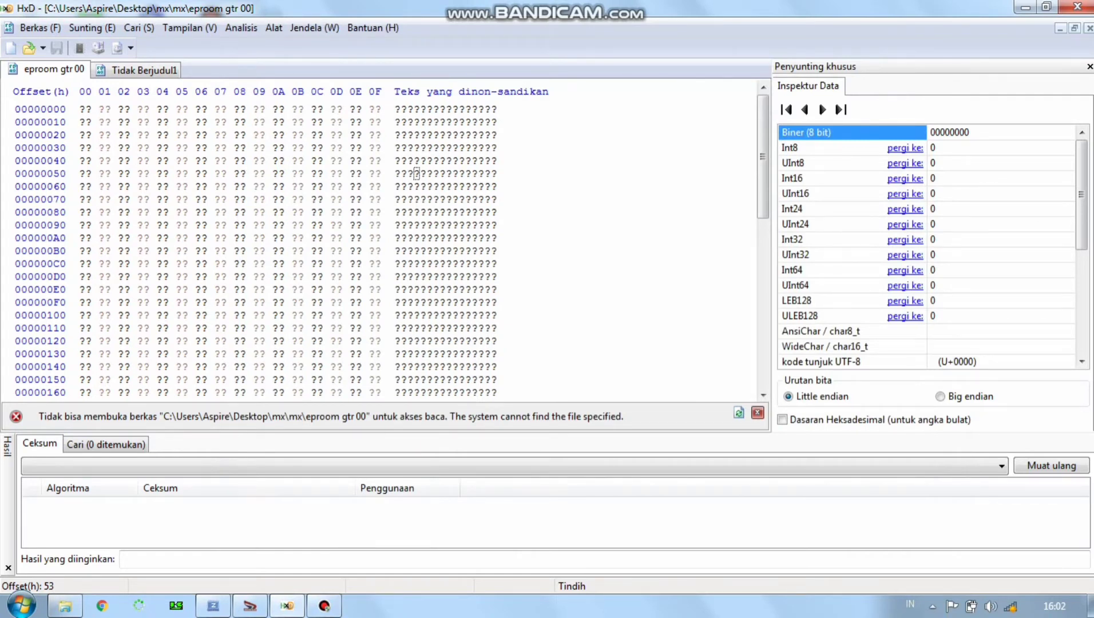
- Look at the blank Tidak Berjudul1 file, and dismiss the read-access error in the eproom gtr 00 file
{"action": "left_click", "coordinate": [144, 69]}
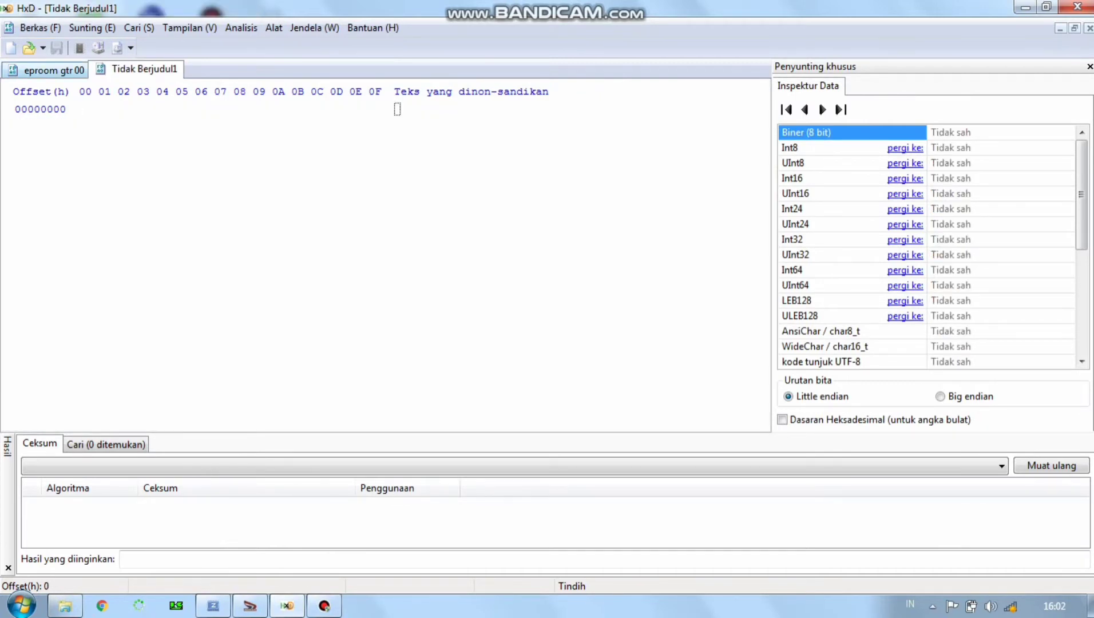
{"action": "left_click", "coordinate": [54, 70]}
{"action": "left_click", "coordinate": [137, 173]}
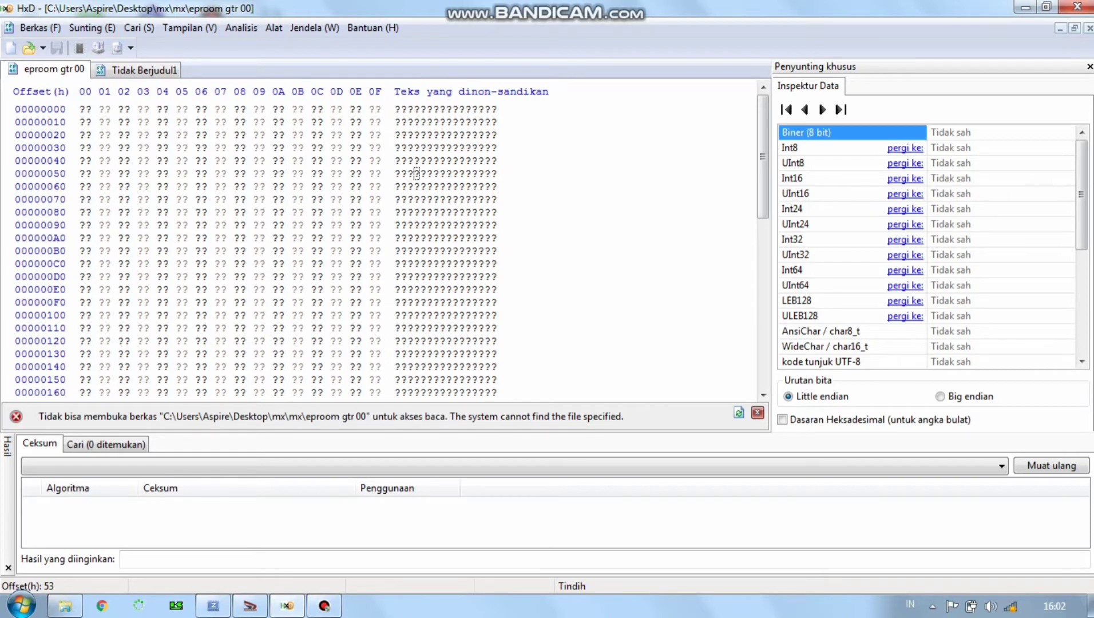
{"action": "left_click", "coordinate": [757, 412]}
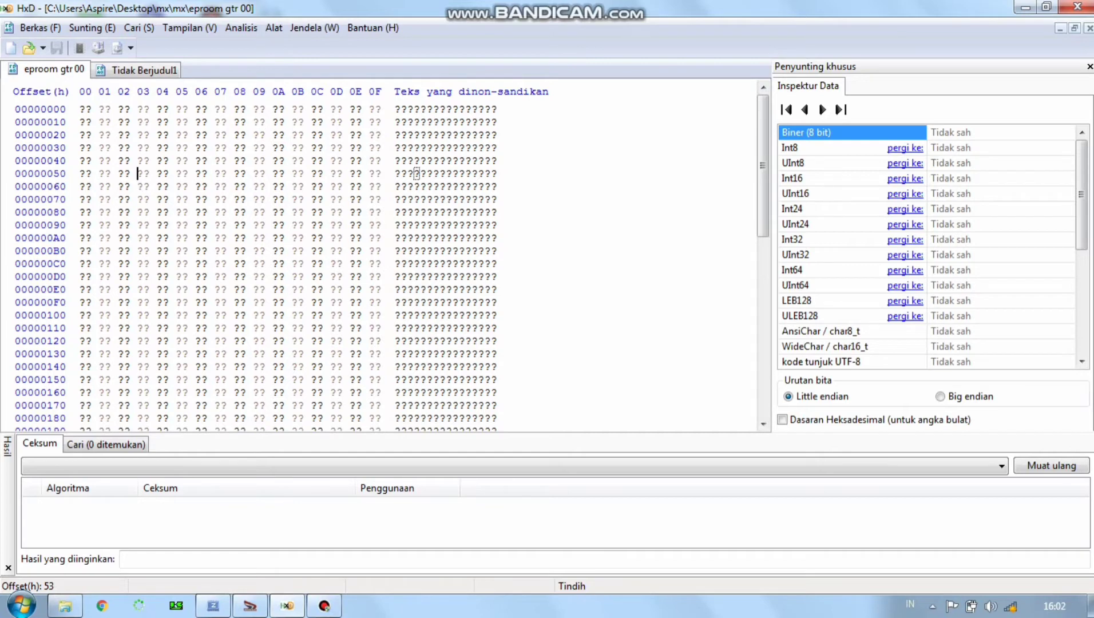
- Create another blank file from the Tidak Berjudul1 view, and return to the eproom gtr 00 file
{"action": "left_click", "coordinate": [144, 70]}
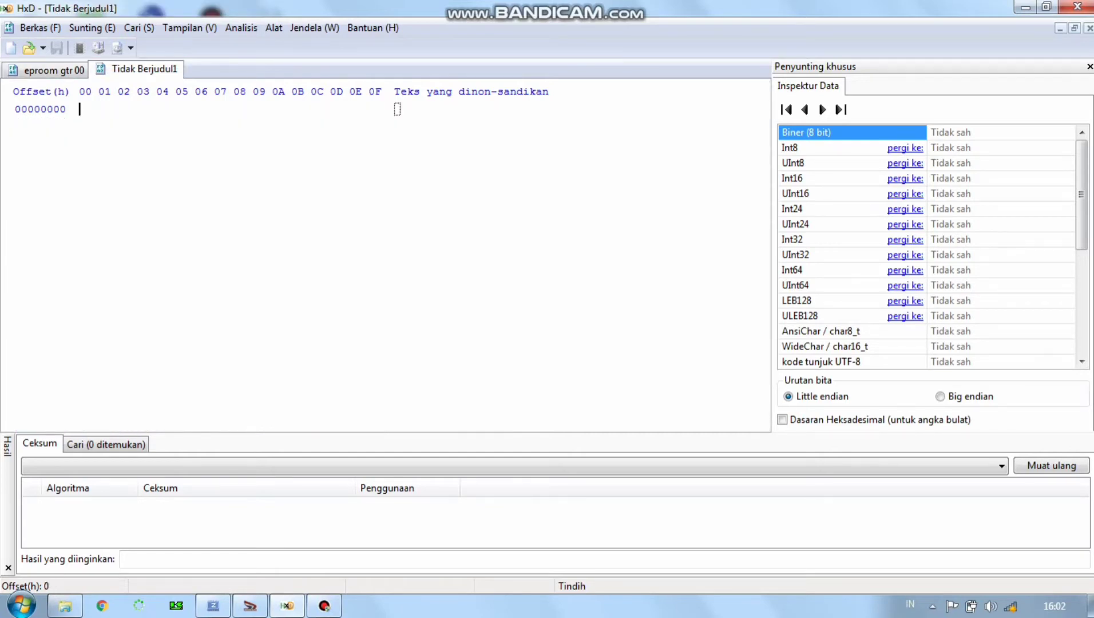
{"action": "left_click", "coordinate": [39, 28]}
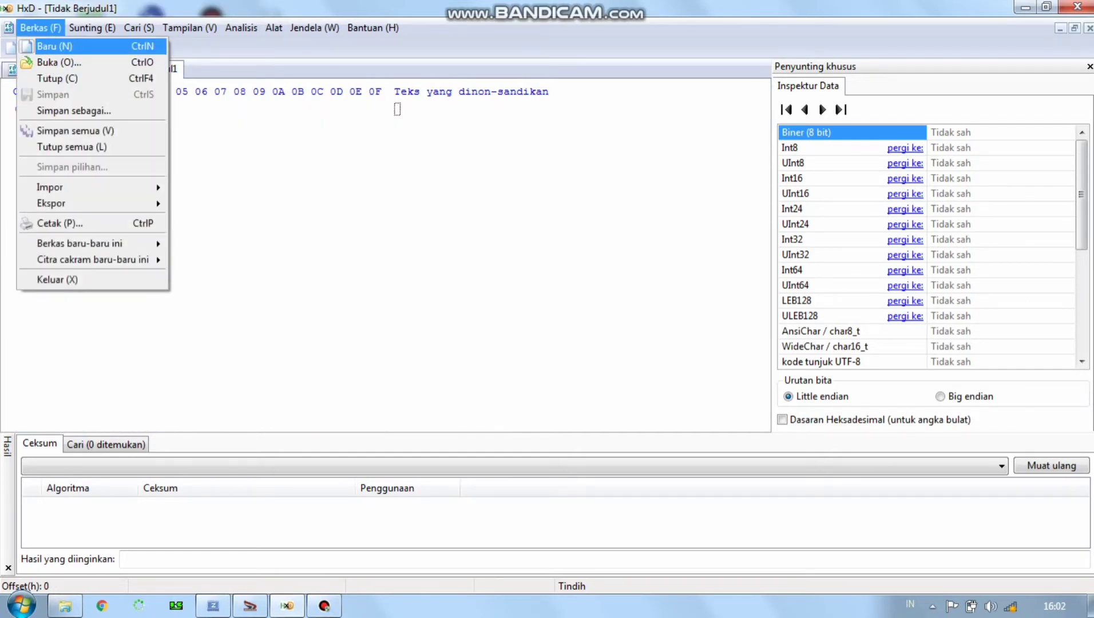
{"action": "key", "text": "Return"}
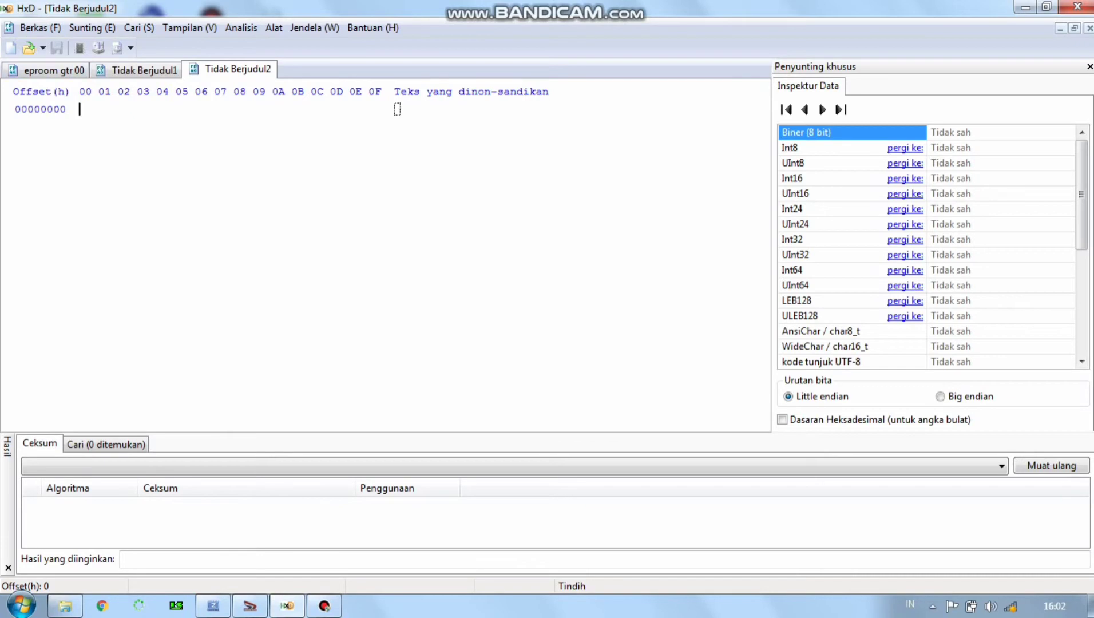
{"action": "left_click", "coordinate": [144, 70]}
{"action": "left_click", "coordinate": [55, 70]}
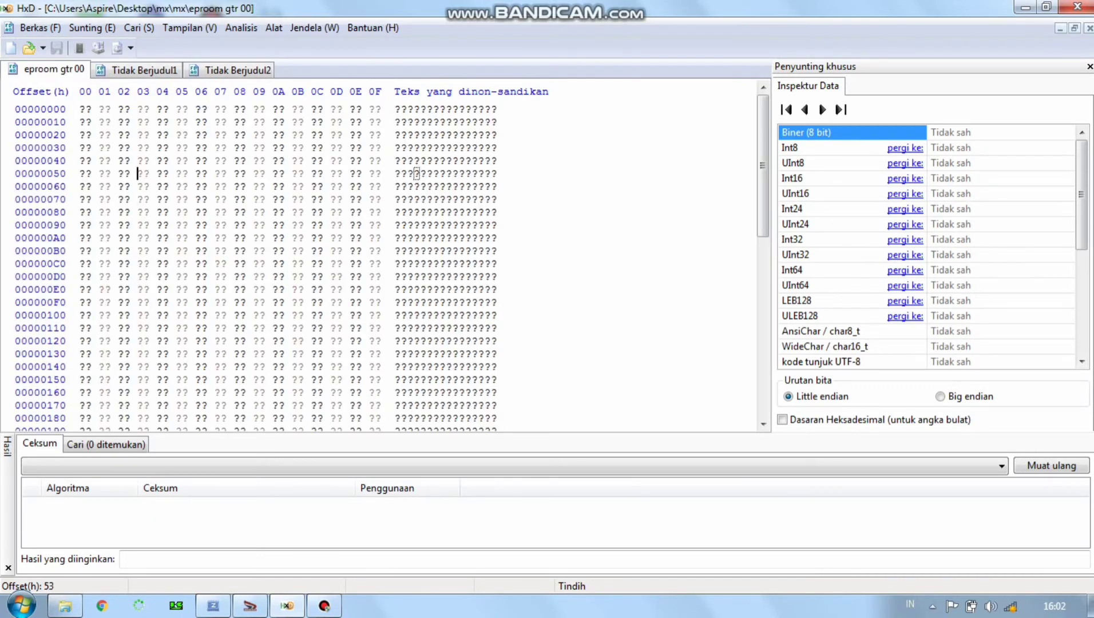
- Open the original eprom gtr dump from the mx folder on the Desktop
{"action": "left_click", "coordinate": [40, 28]}
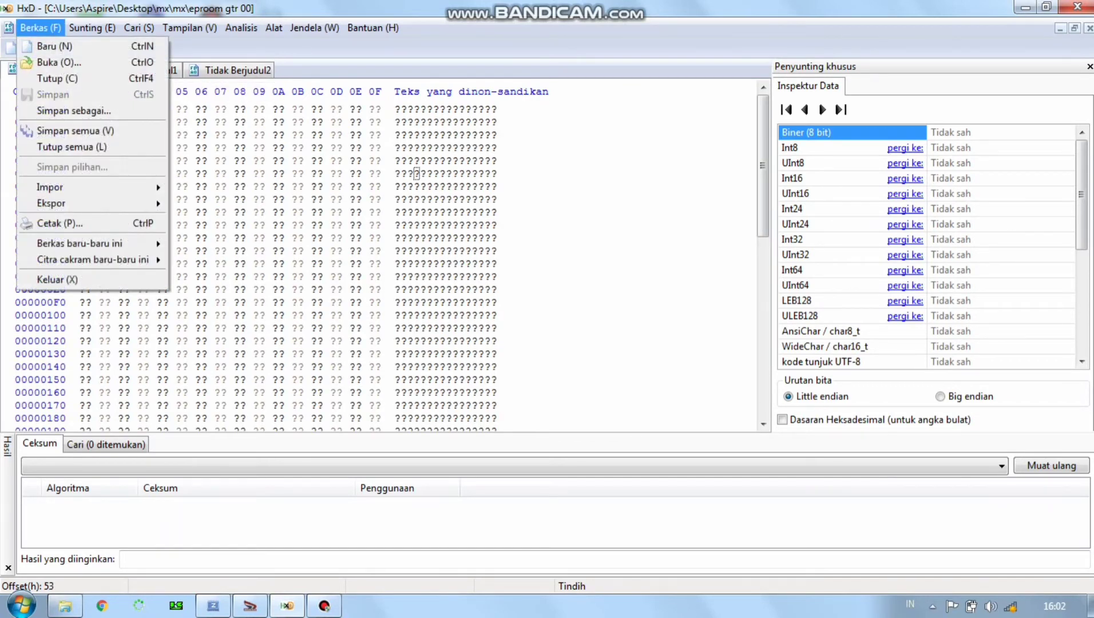
{"action": "key", "text": "Up"}
{"action": "key", "text": "Return"}
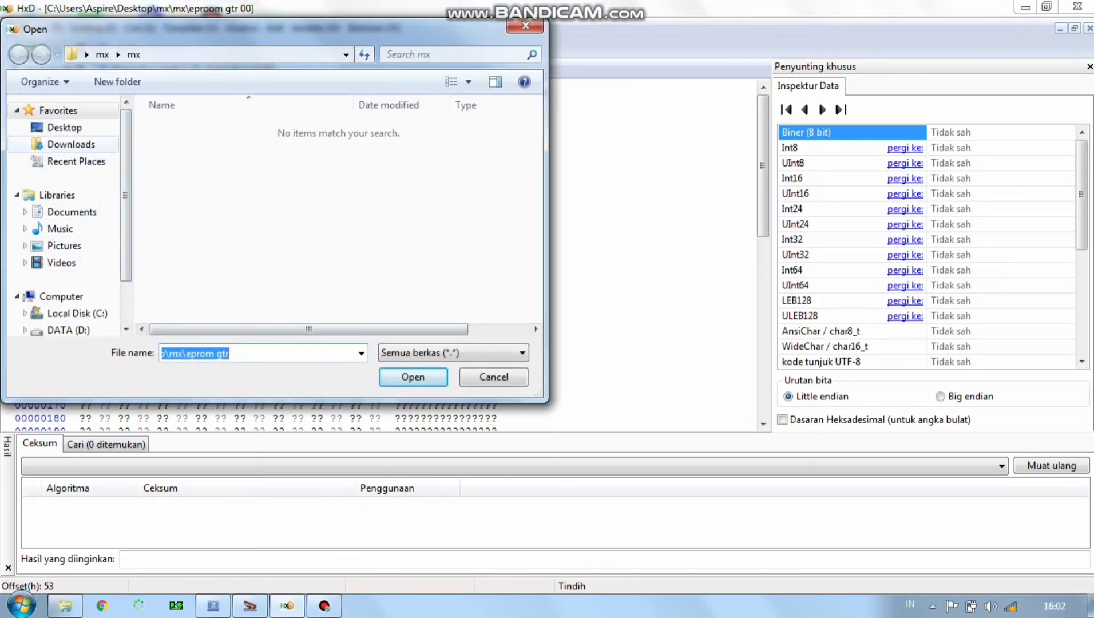
{"action": "left_click", "coordinate": [64, 127]}
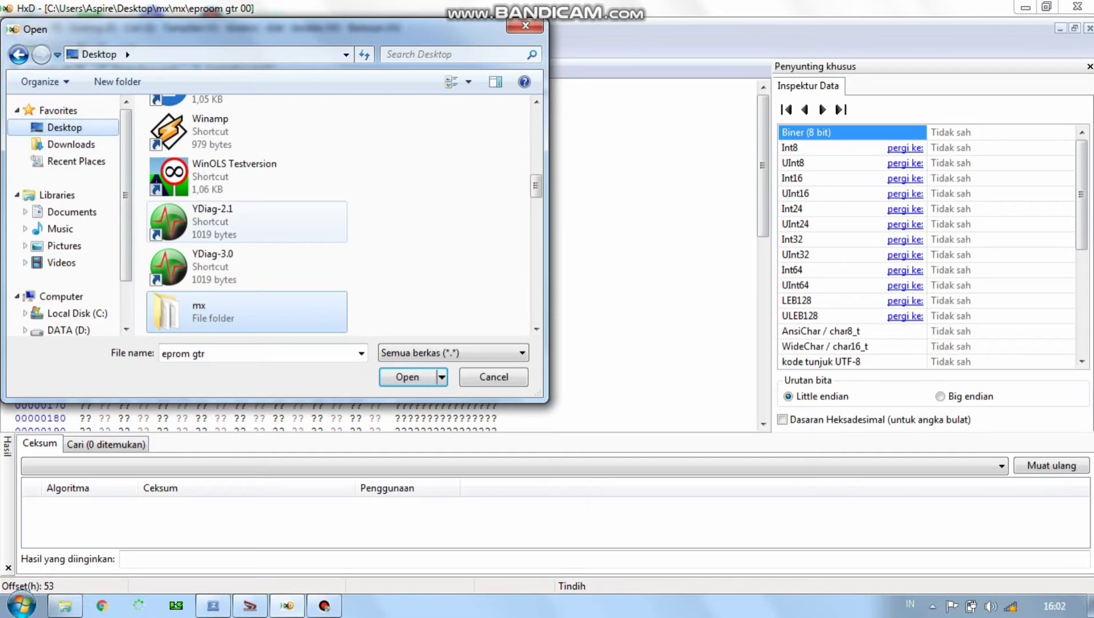
{"action": "double_click", "coordinate": [246, 311]}
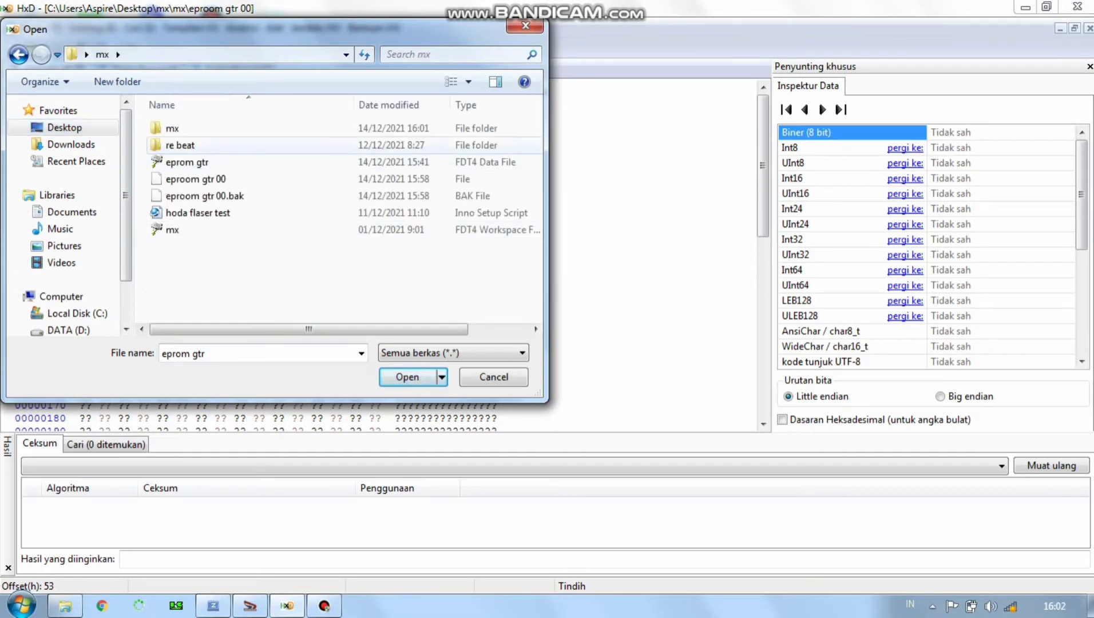
{"action": "left_click", "coordinate": [187, 161]}
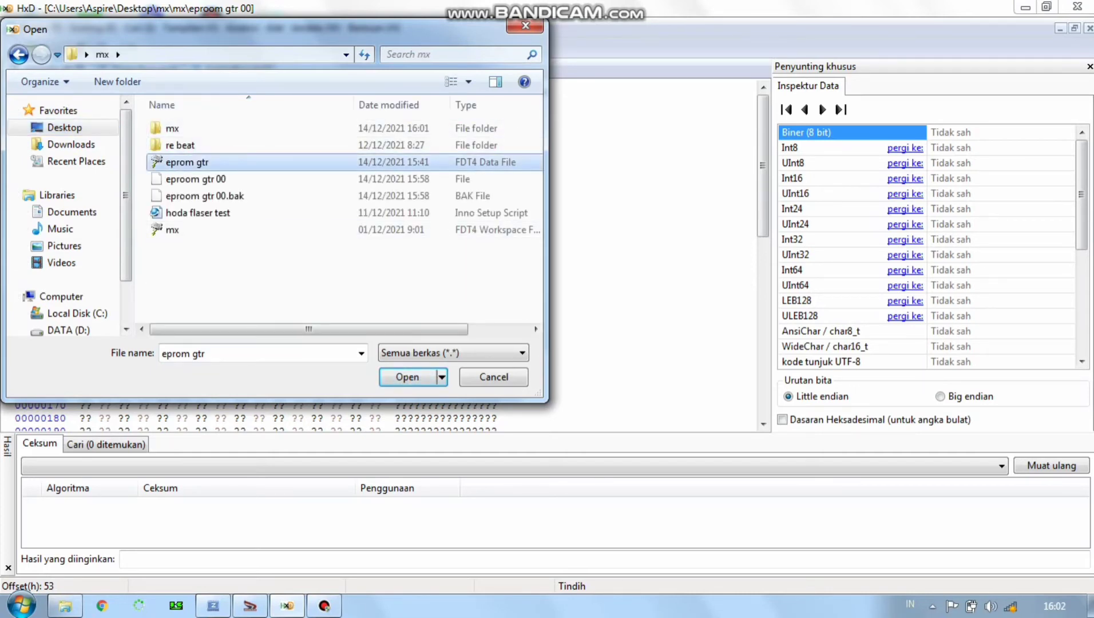
{"action": "left_click", "coordinate": [408, 377]}
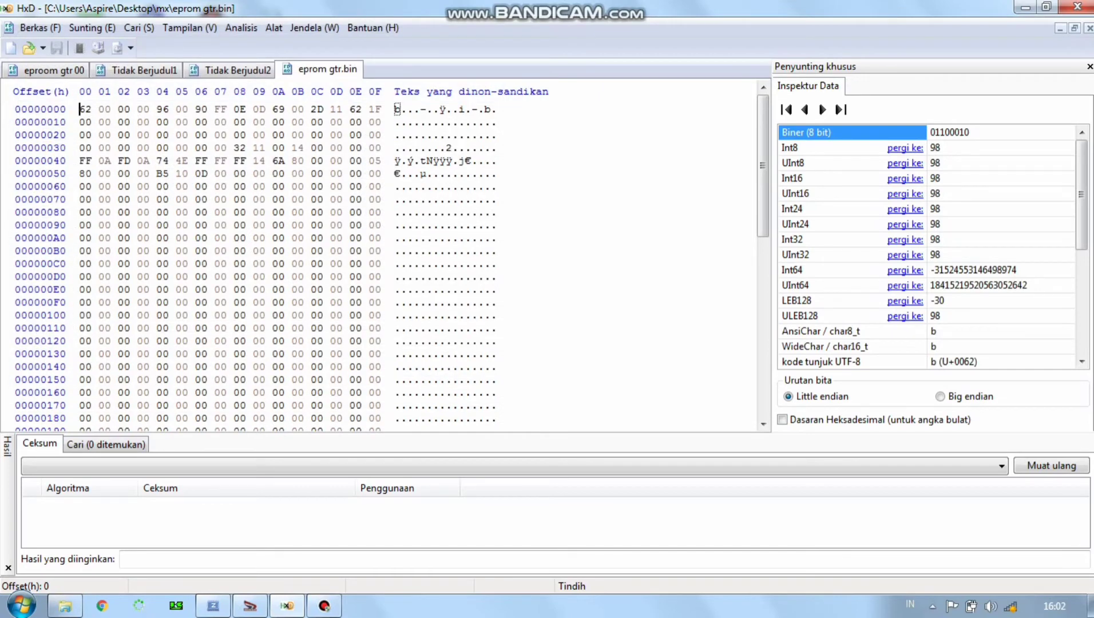
{"action": "left_click", "coordinate": [105, 186]}
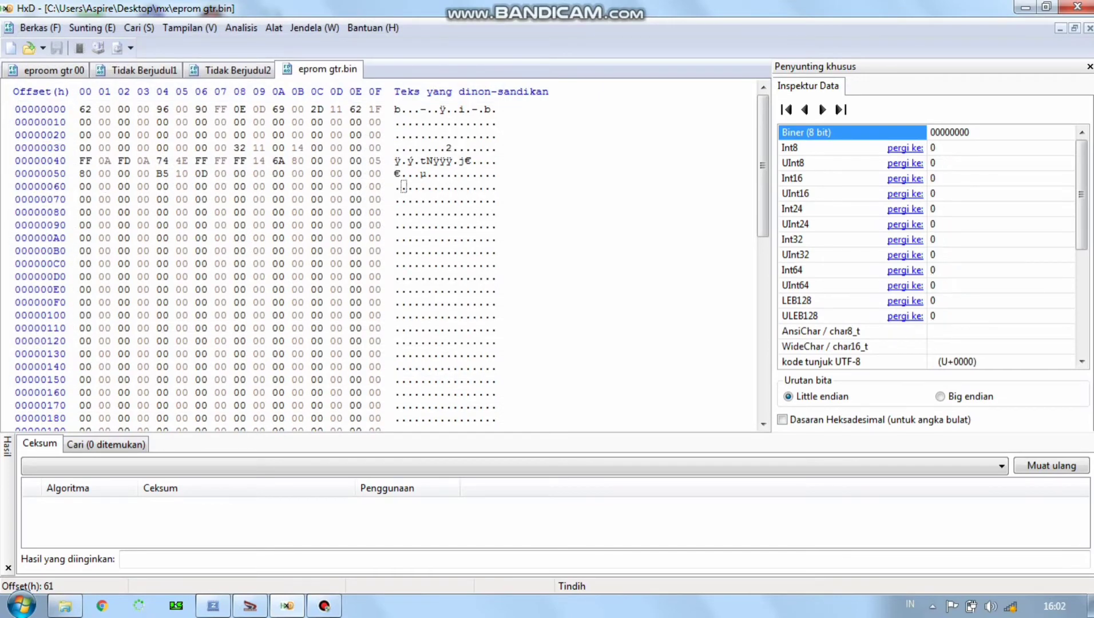
{"action": "key", "text": "ctrl+a"}
{"action": "right_click", "coordinate": [107, 181]}
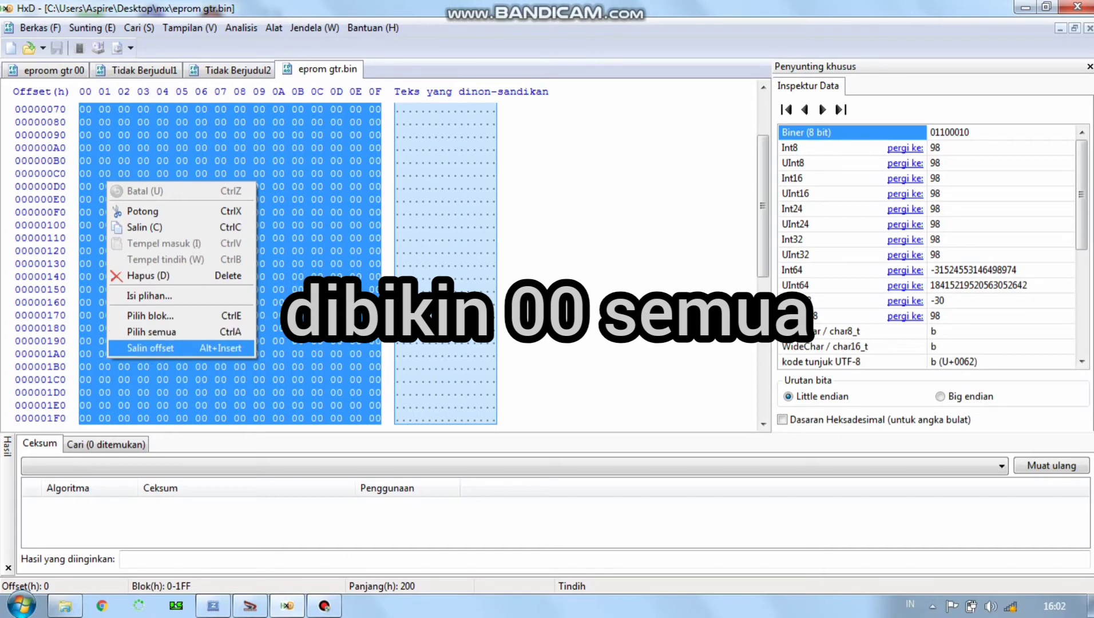
{"action": "left_click", "coordinate": [337, 328]}
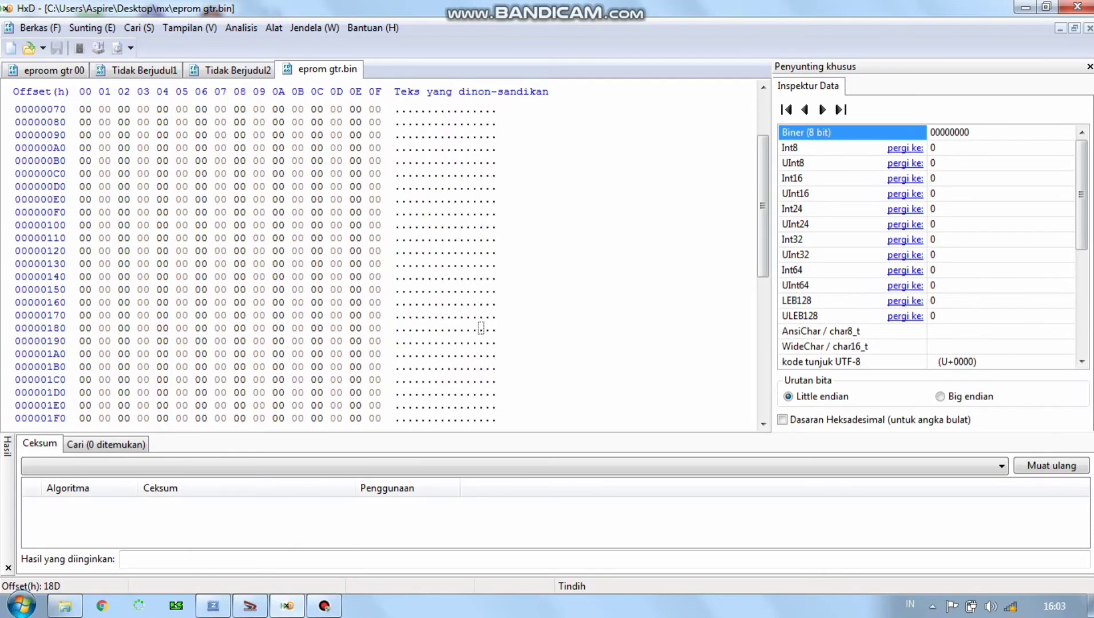
{"action": "scroll", "coordinate": [763, 206], "scroll_direction": "up", "scroll_amount": 3}
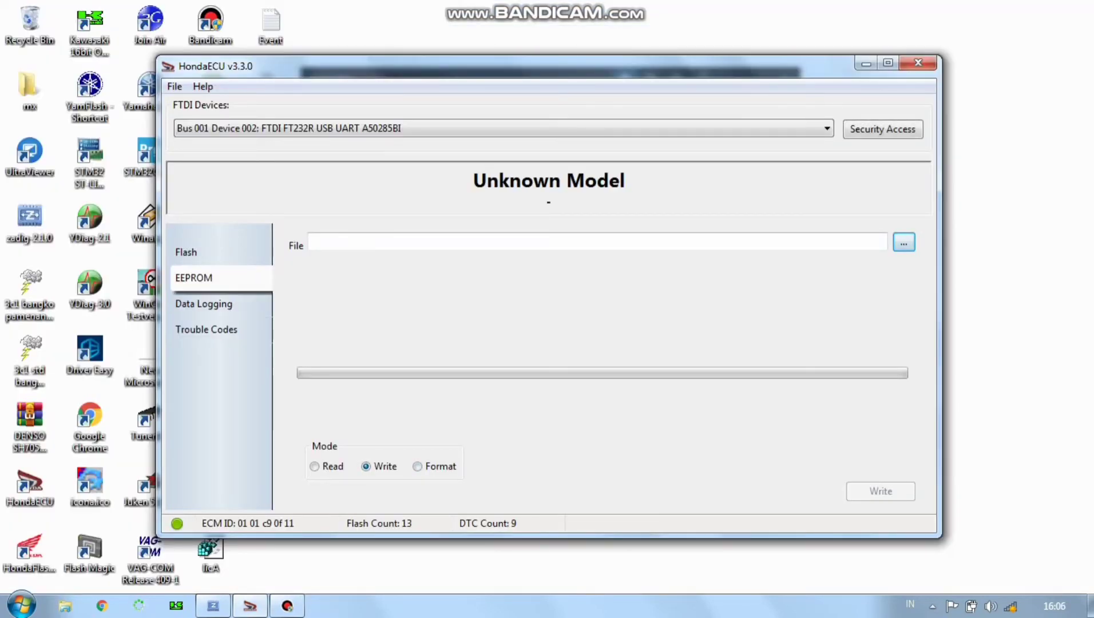
- In HondaECU, choose eprom gtr.bin from the mx folder as the file for the EEPROM write
{"action": "left_click", "coordinate": [903, 242]}
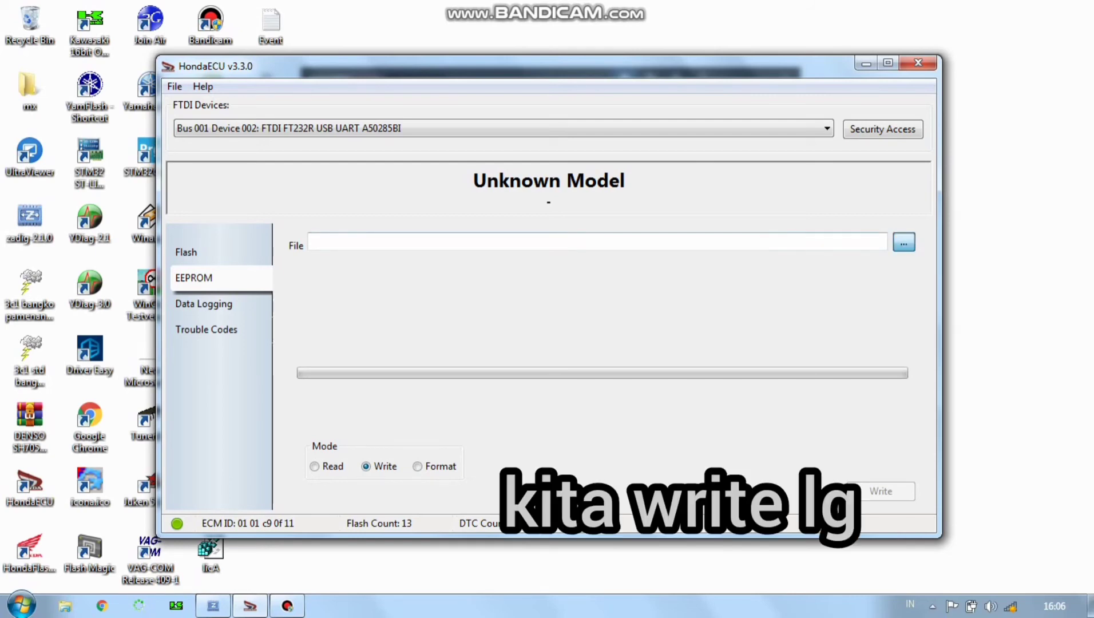
{"action": "left_click", "coordinate": [348, 239]}
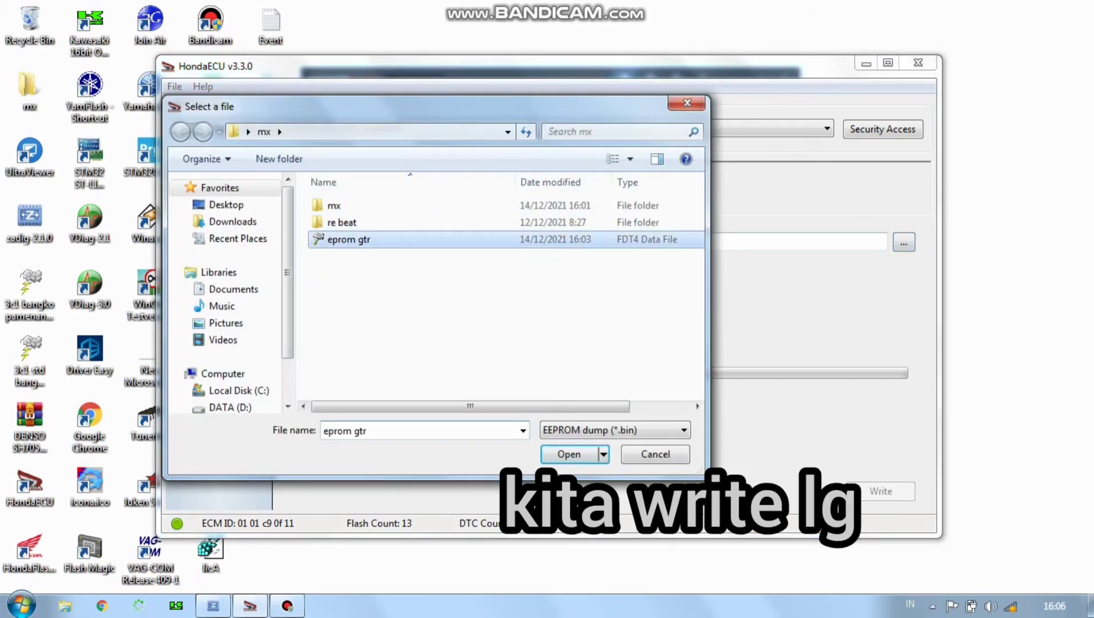
{"action": "left_click", "coordinate": [569, 454]}
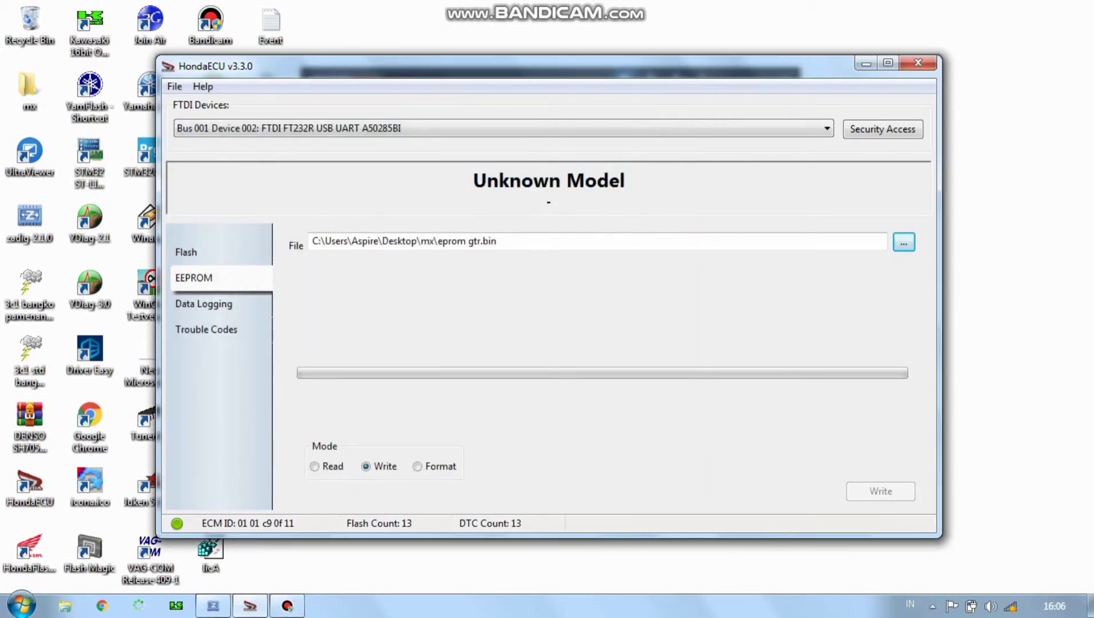
- Unlock security access with the prefilled password, write the file to the ECU's EEPROM, and acknowledge the finished write
{"action": "left_click", "coordinate": [882, 129]}
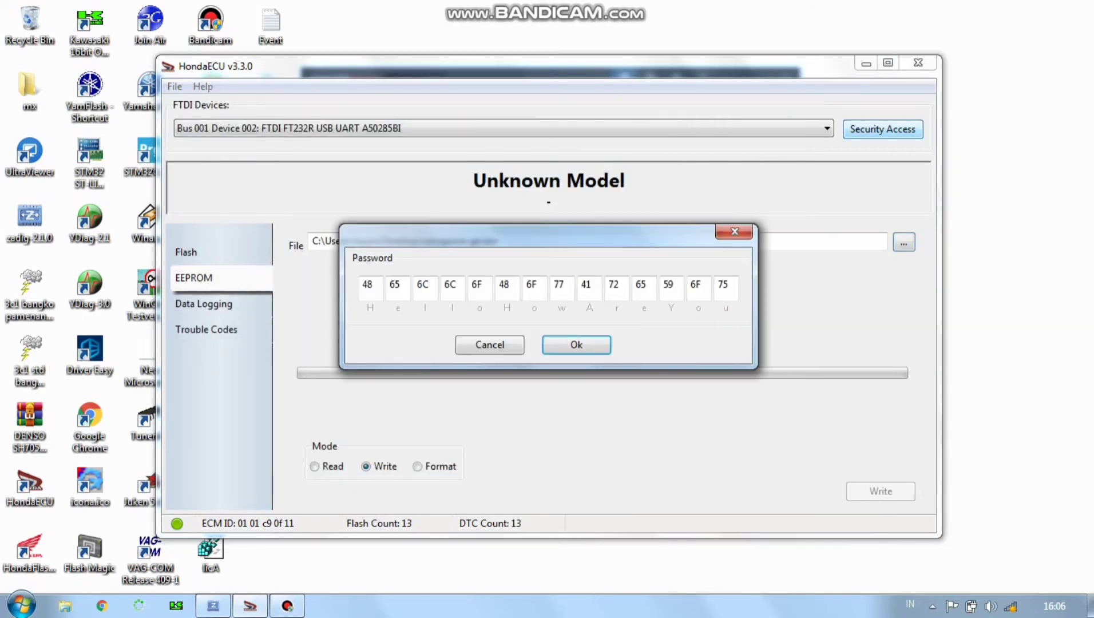
{"action": "left_click", "coordinate": [576, 345]}
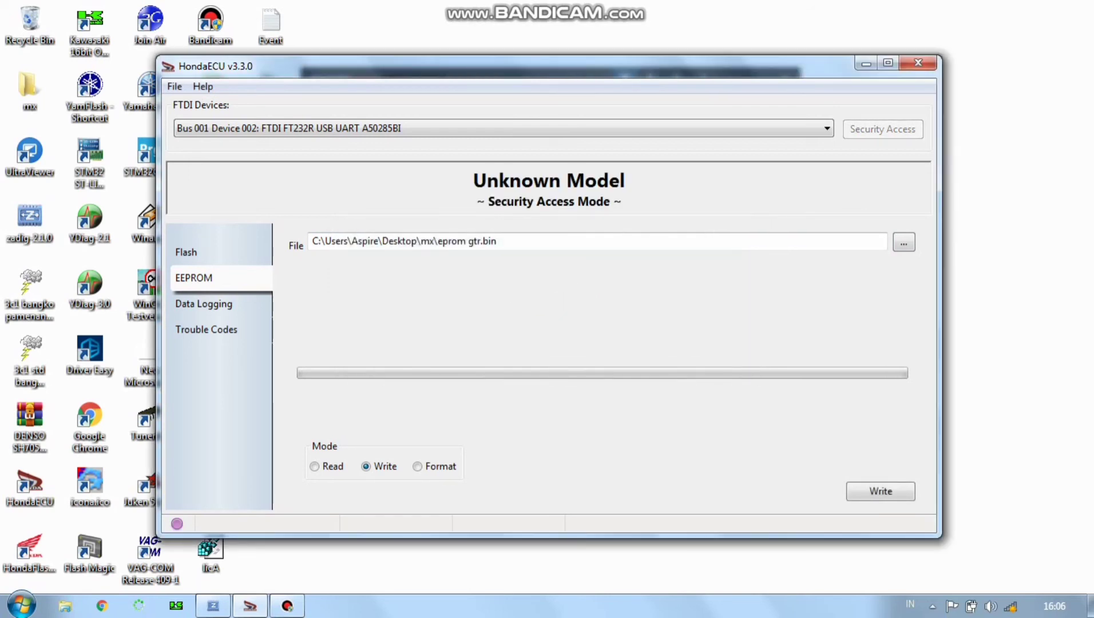
{"action": "left_click", "coordinate": [880, 491]}
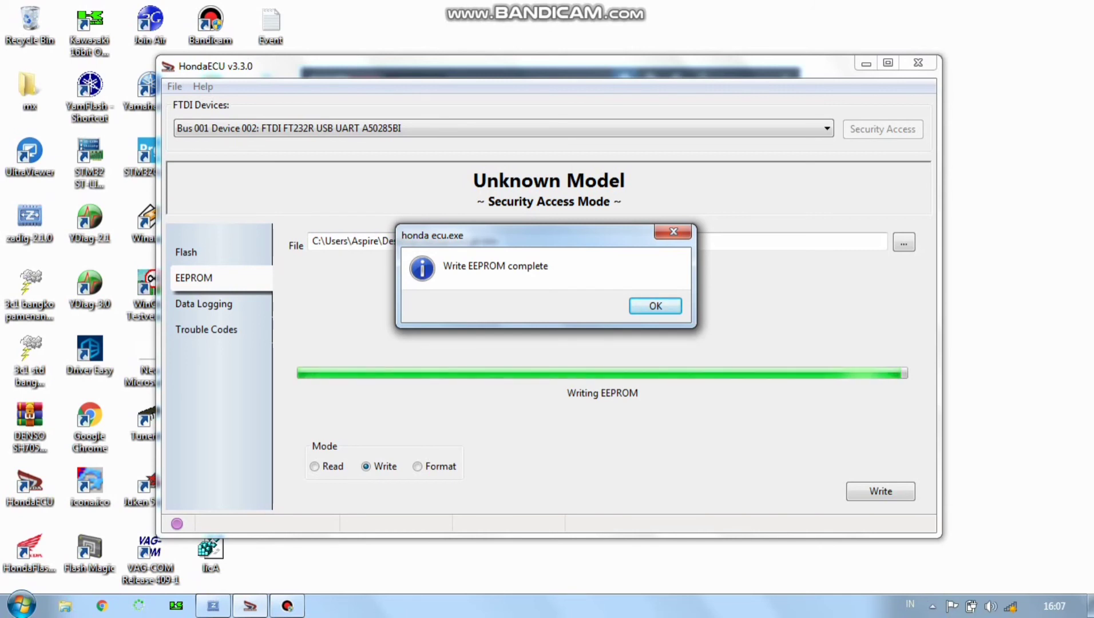
{"action": "key", "text": "Return"}
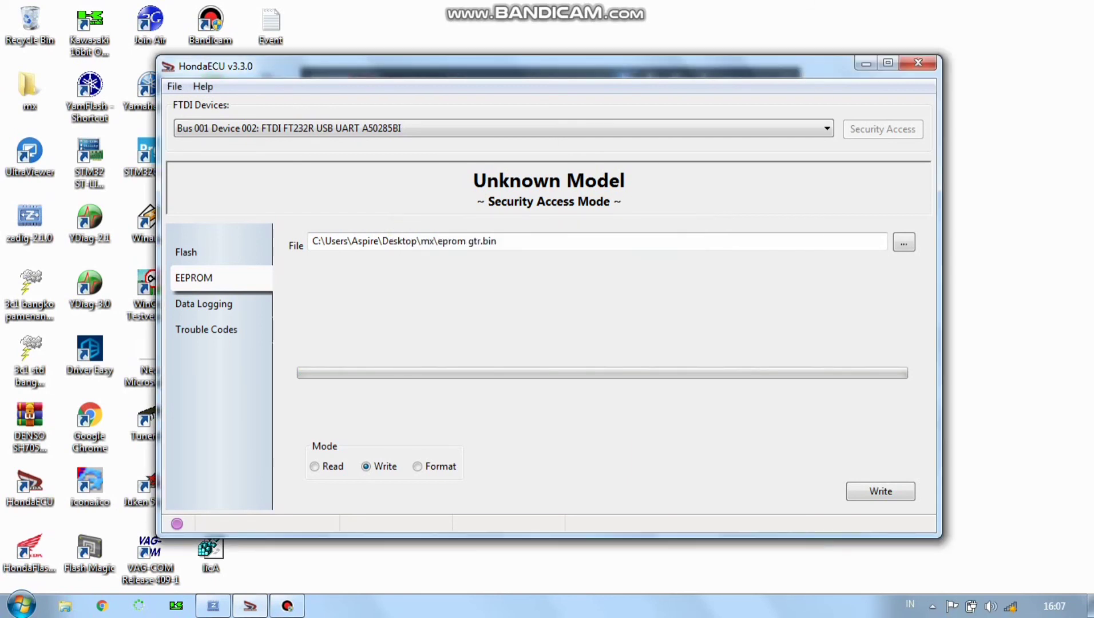
- Examine the ECU's Flash, Data Logging and Trouble Codes pages following the EEPROM write
{"action": "left_click", "coordinate": [200, 252]}
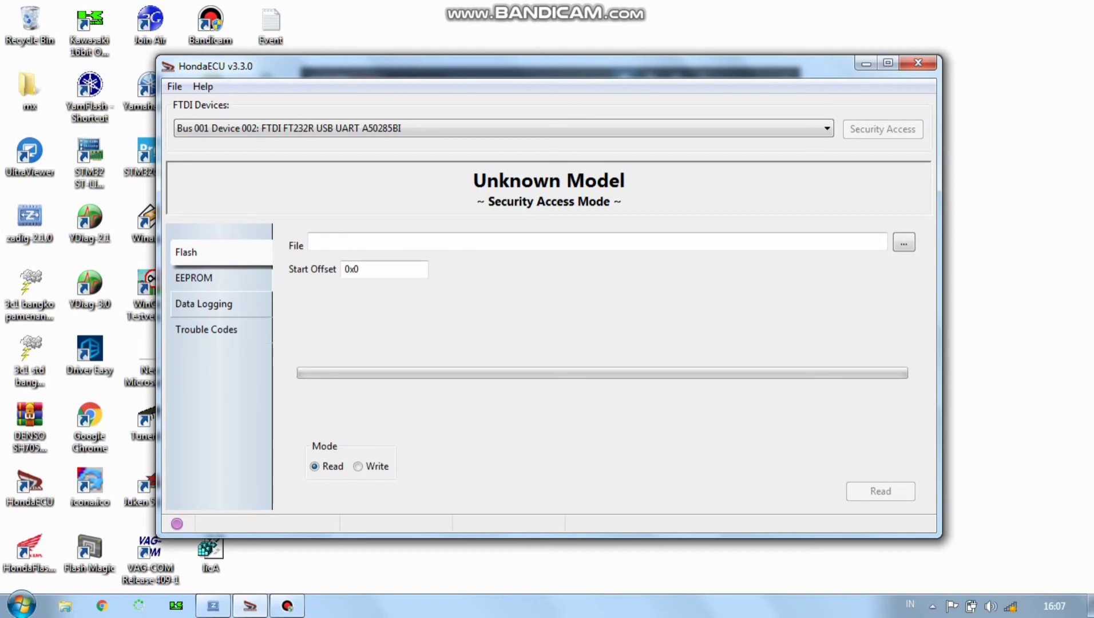
{"action": "left_click", "coordinate": [203, 303]}
{"action": "left_click", "coordinate": [206, 329]}
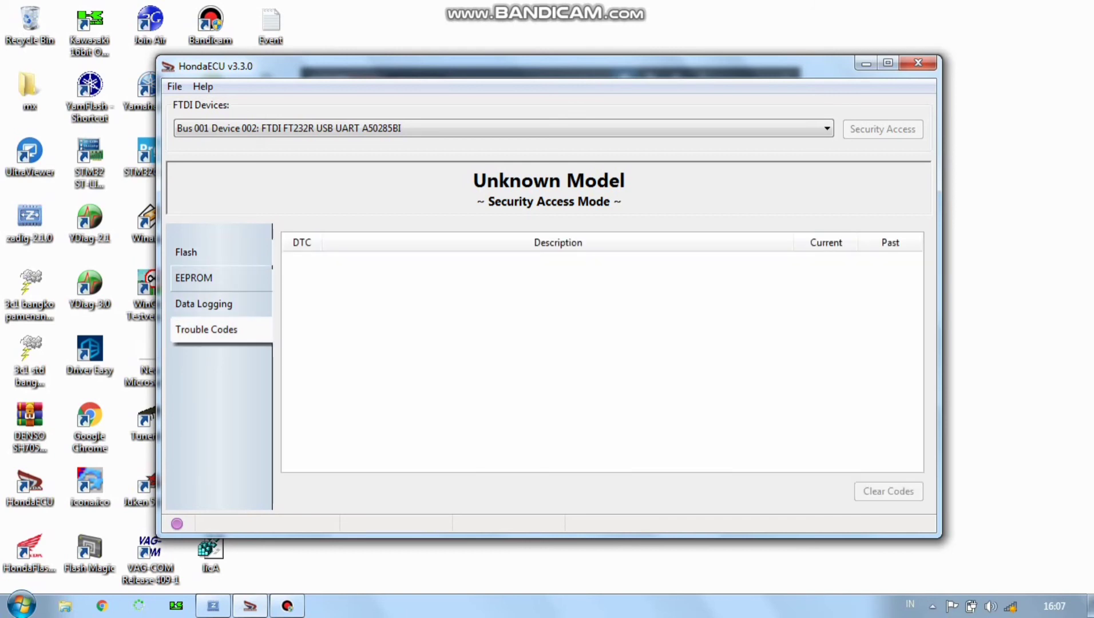
{"action": "left_click", "coordinate": [203, 303]}
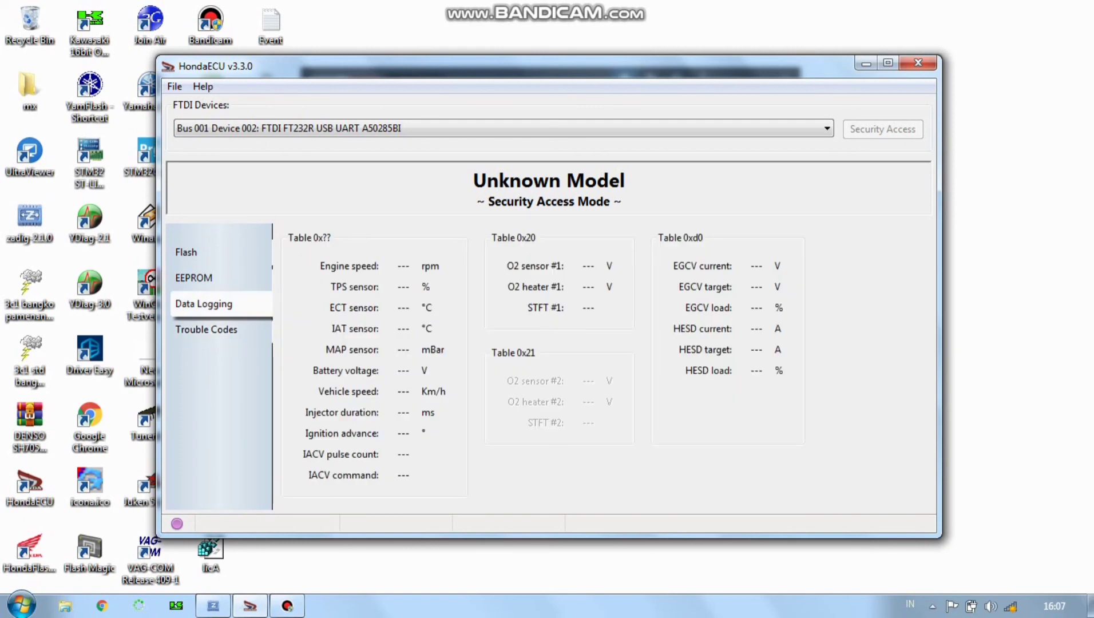
{"action": "left_click", "coordinate": [220, 251]}
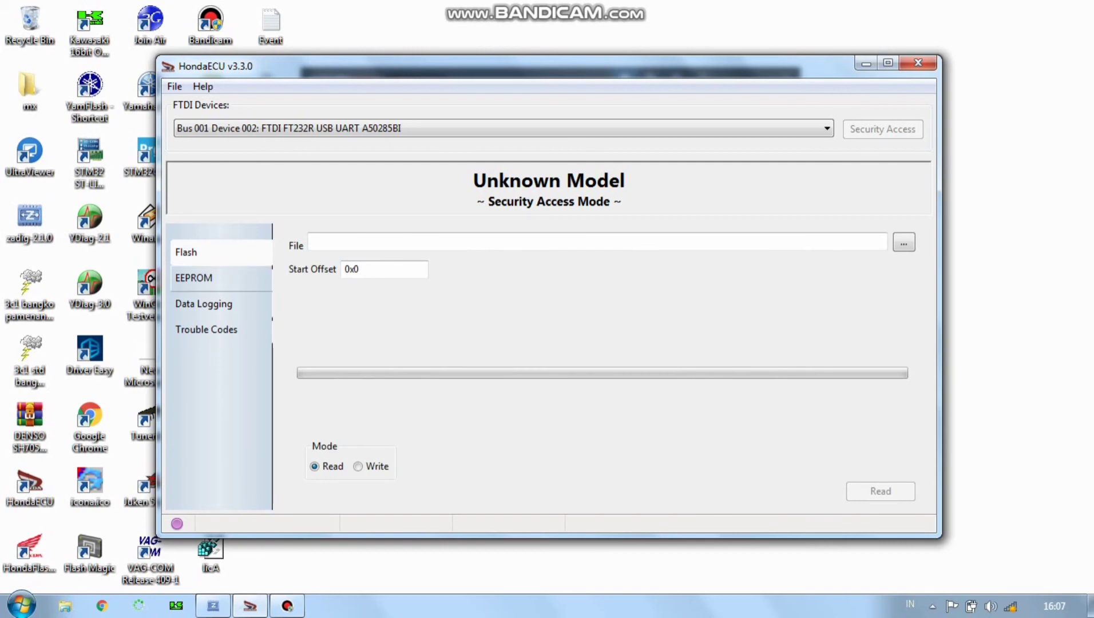
{"action": "left_click", "coordinate": [221, 304]}
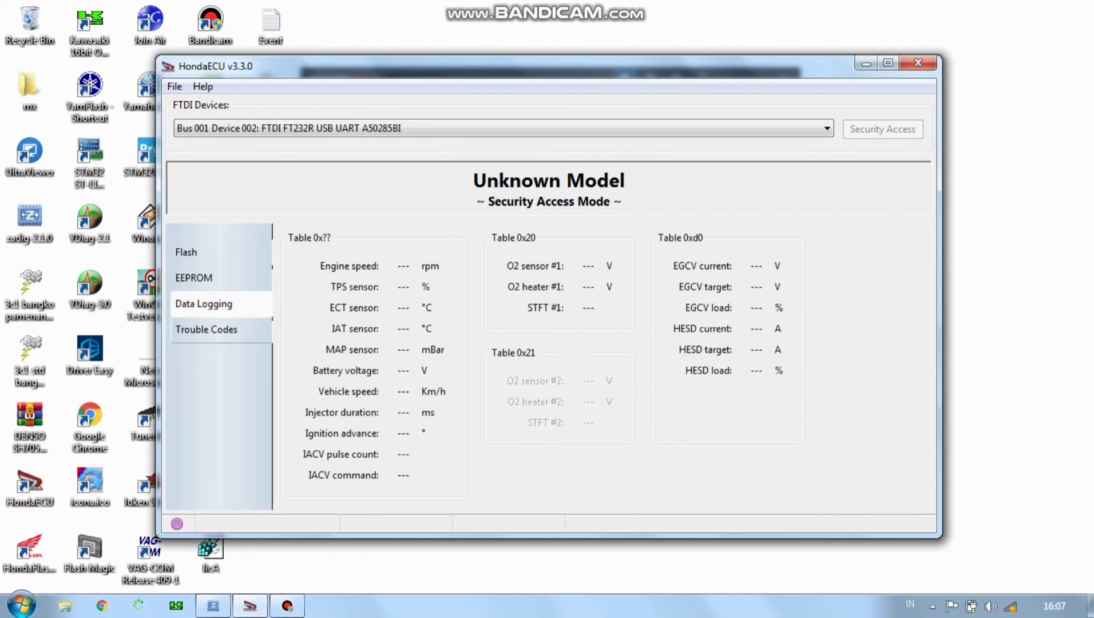
{"action": "left_click", "coordinate": [206, 330]}
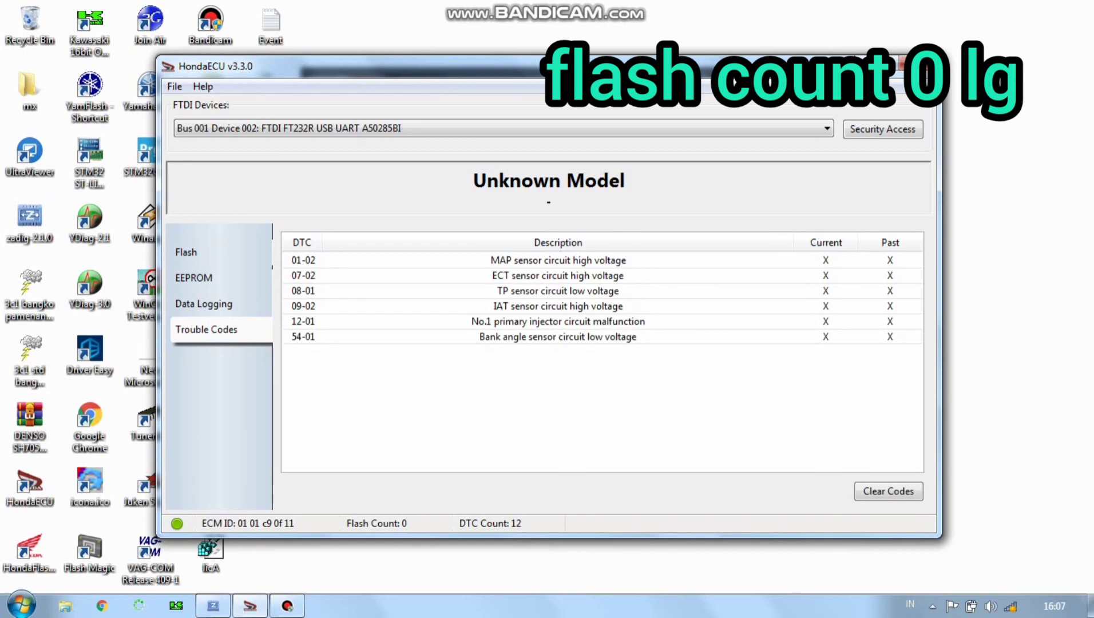
{"action": "left_click", "coordinate": [287, 606]}
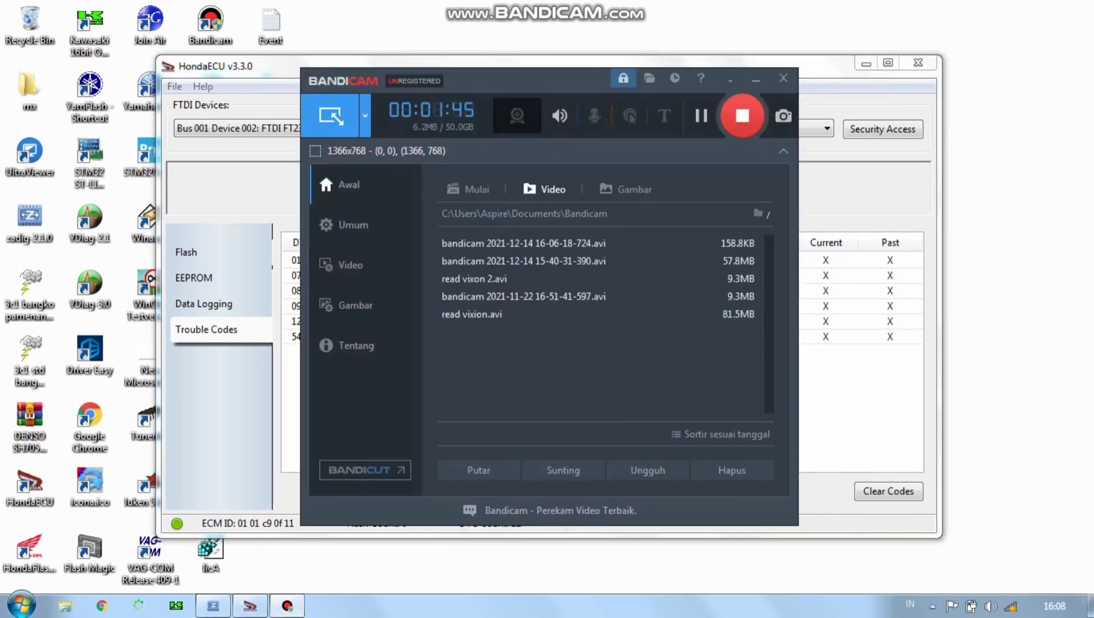